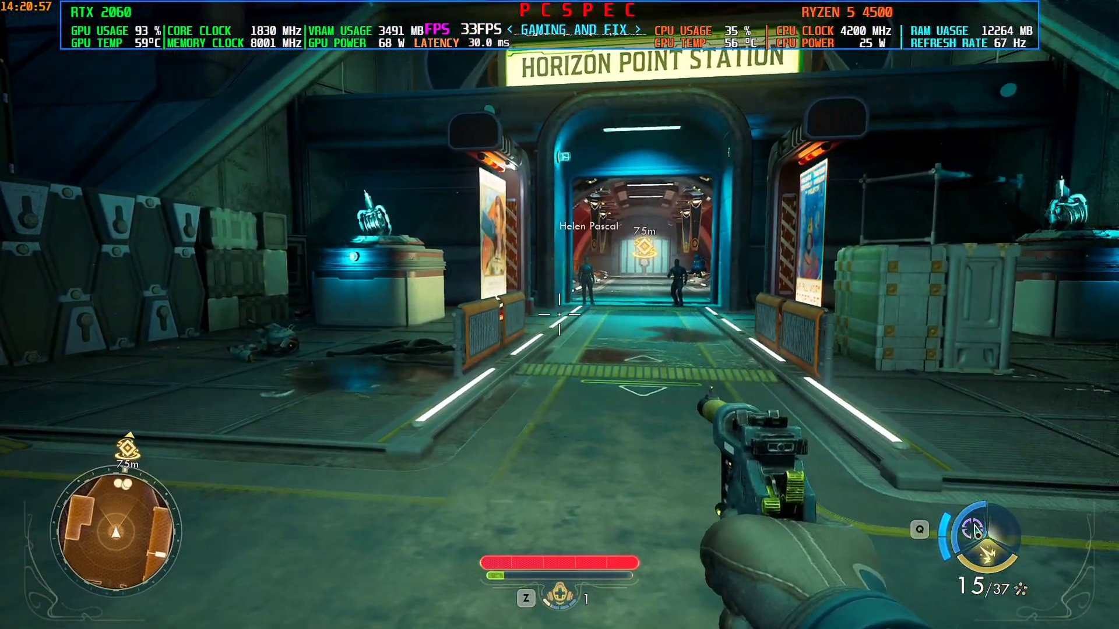
# Step: Pause the game and open the Display settings showing AMD FidelityFX 4 at Quality
pyautogui.press('Escape')
pyautogui.click(605, 357)
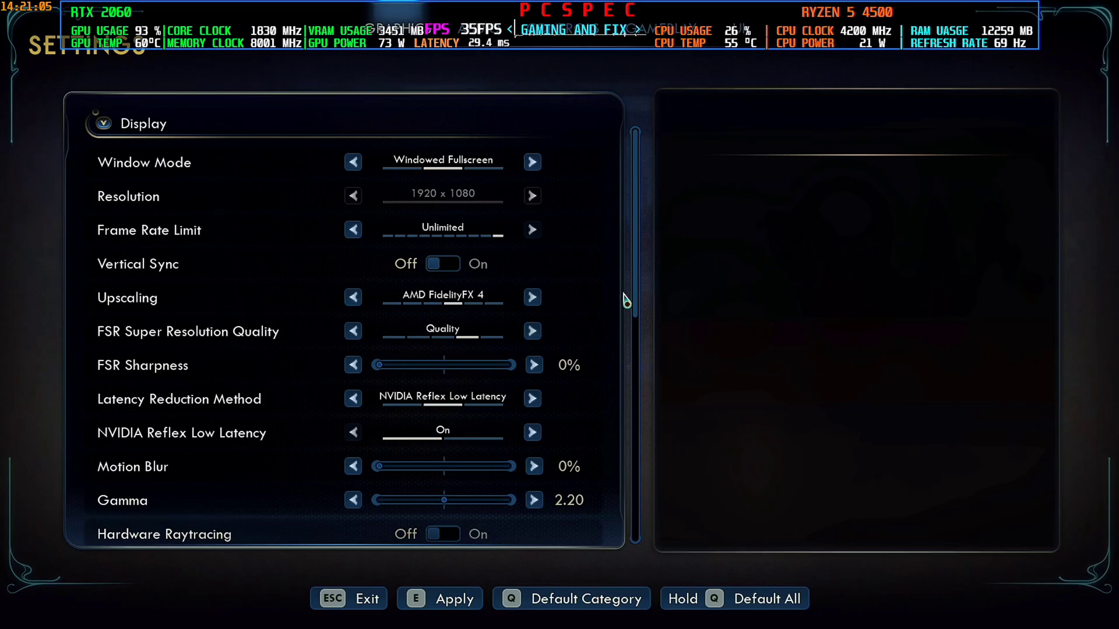
# Step: Scroll down through the Display settings list
pyautogui.scroll(-1, 638, 300)
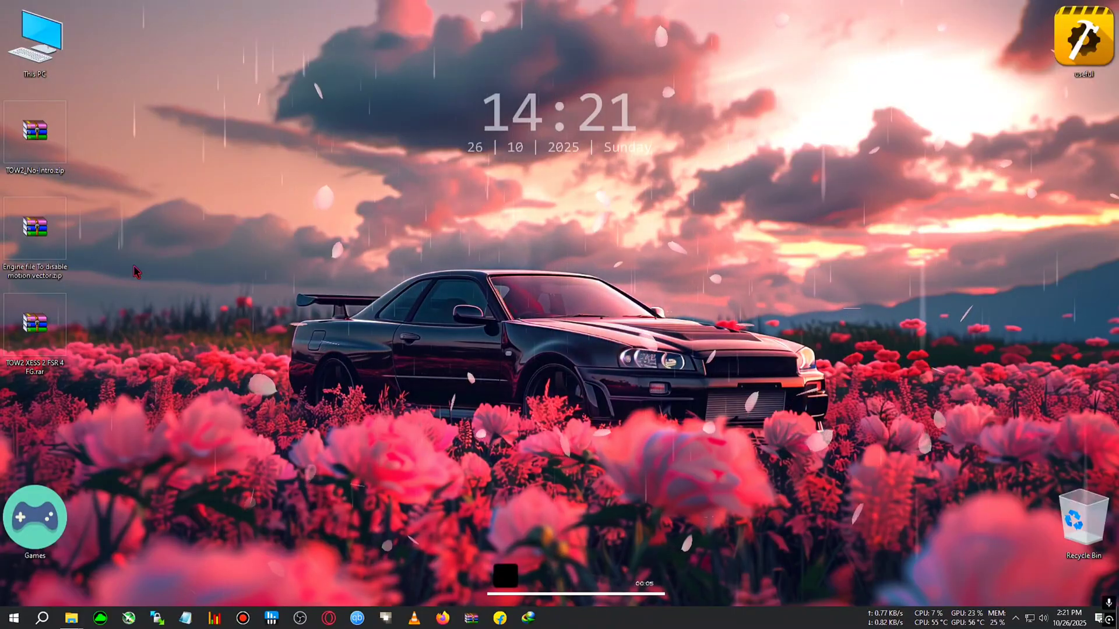
# Step: Move TOW2 XESS 2 FSR 4 FG.rar to the top of the desktop, apart from the other archives
pyautogui.click(243, 320)
pyautogui.moveTo(35, 326); pyautogui.dragTo(248, 41)
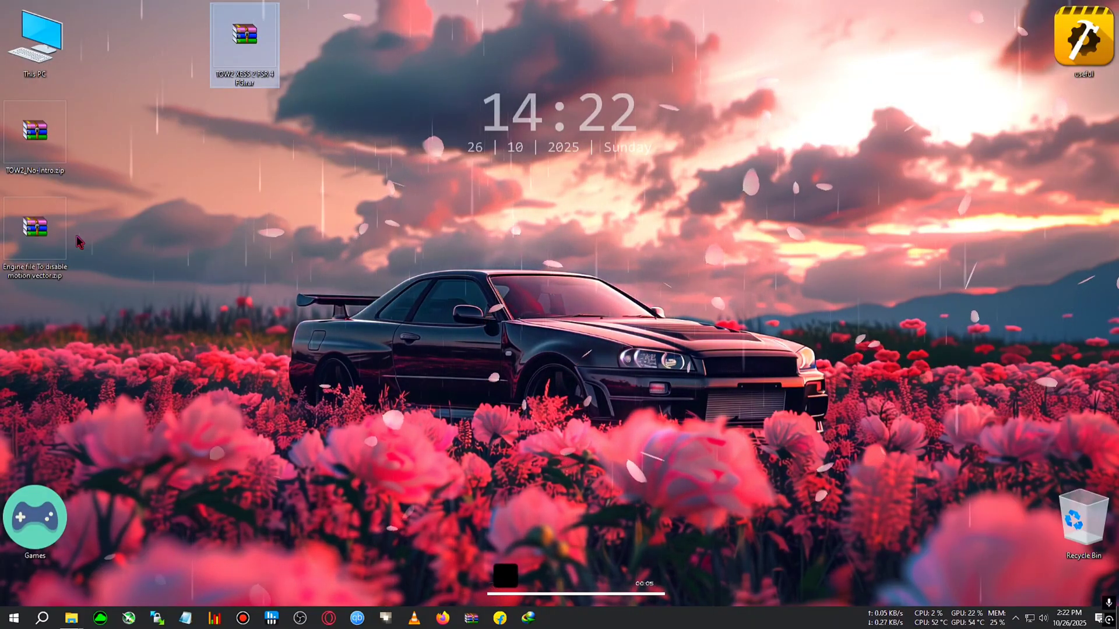
pyautogui.click(35, 268)
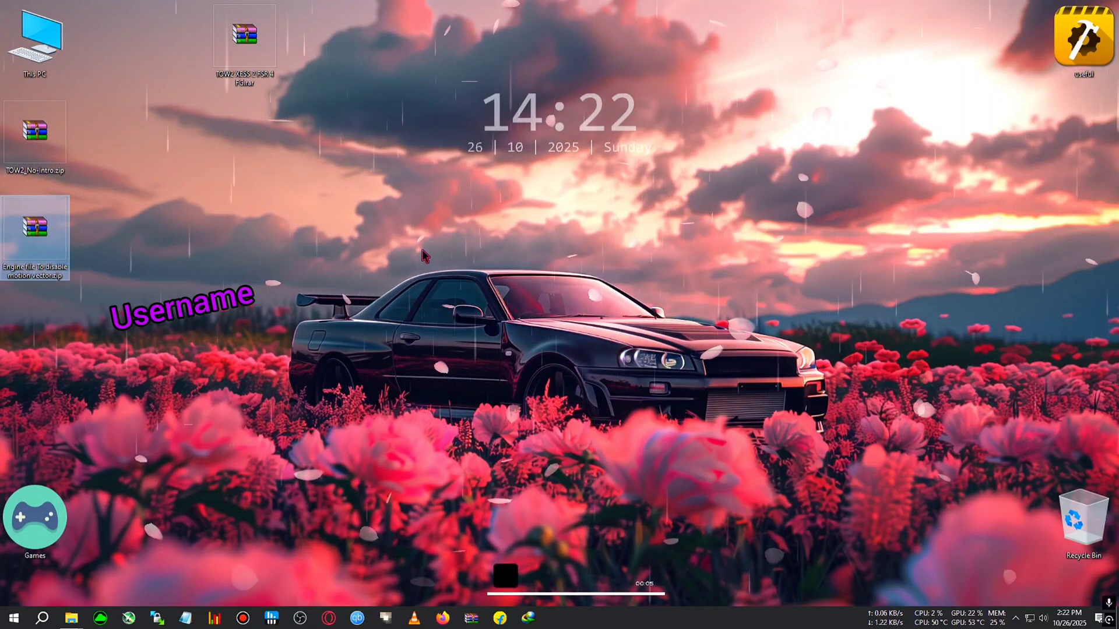
pyautogui.click(58, 154)
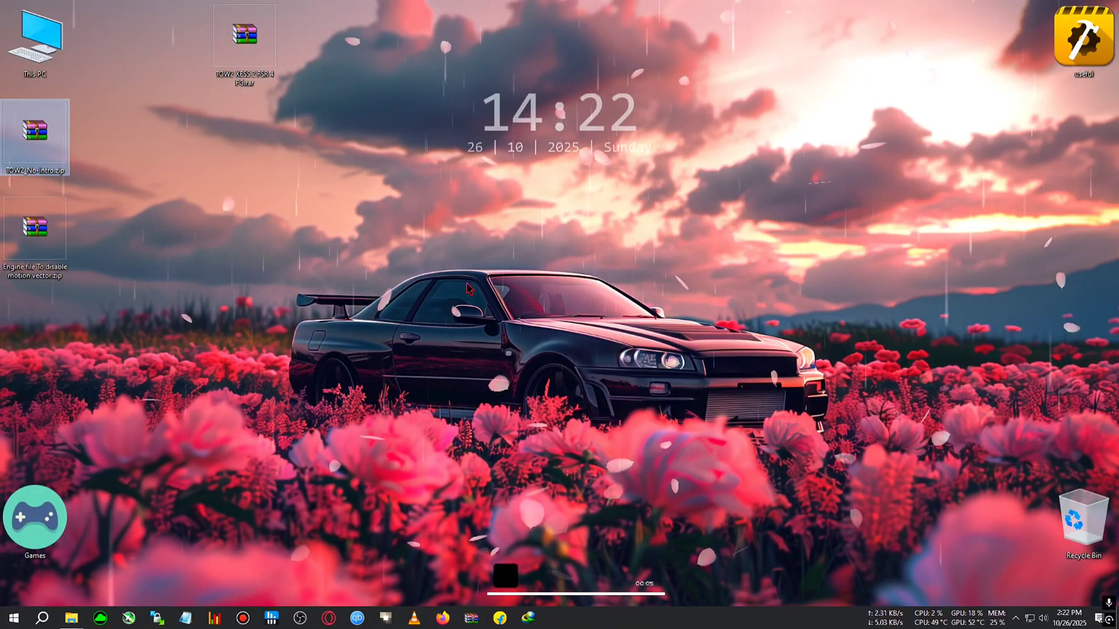
# Step: Extract the rar into its own folder and copy all 19 OptiScaler files
pyautogui.rightClick(259, 31)
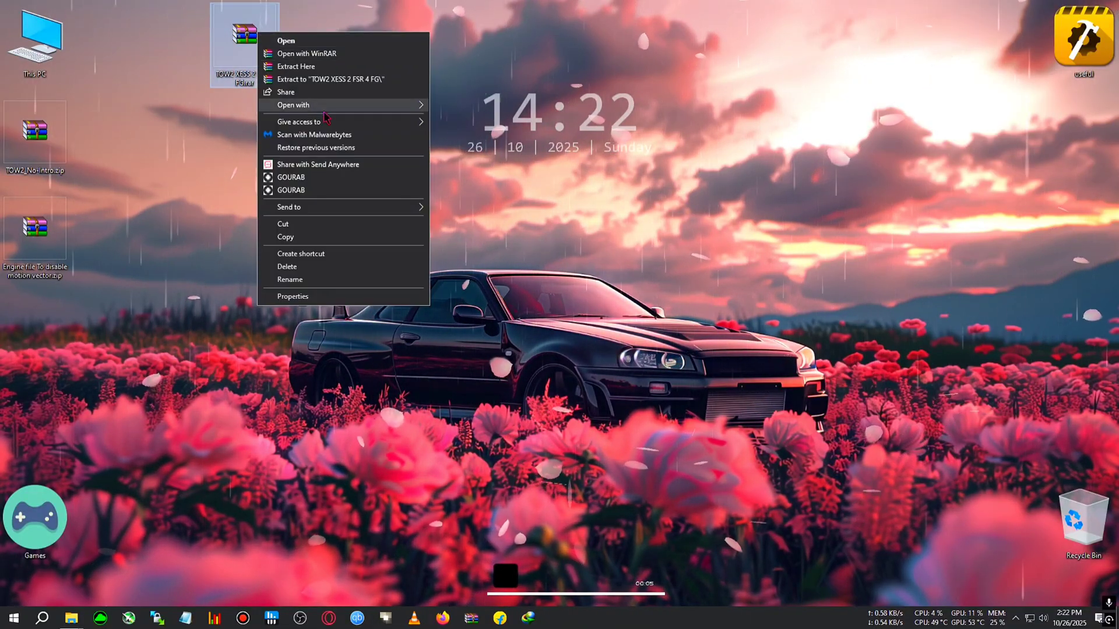
pyautogui.click(315, 78)
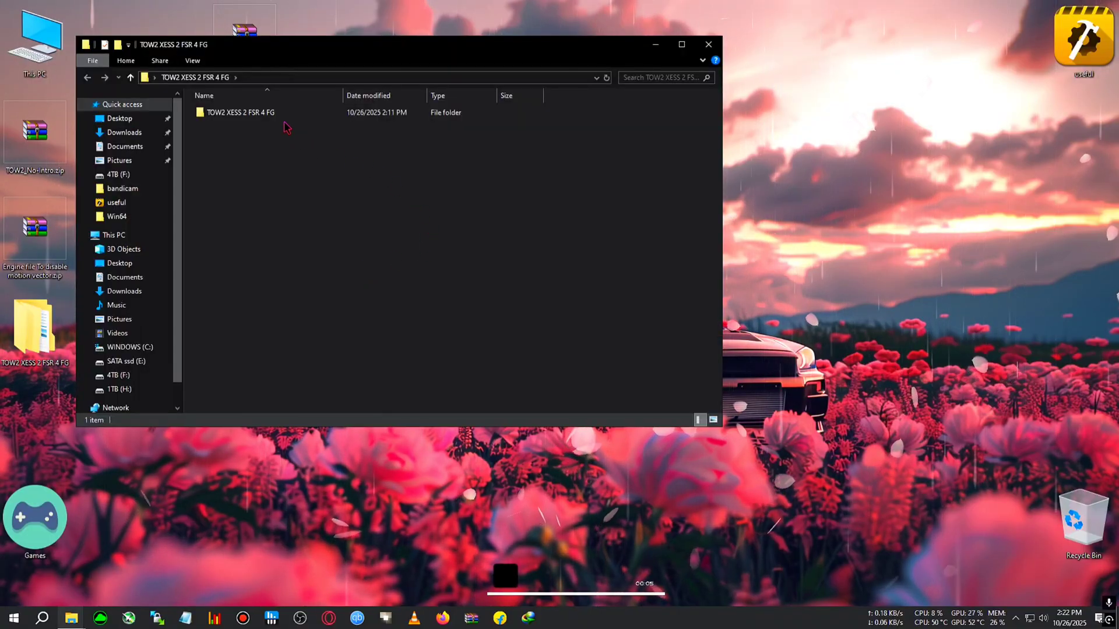
pyautogui.doubleClick(263, 112)
pyautogui.moveTo(448, 379); pyautogui.dragTo(244, 107)
pyautogui.rightClick(334, 236)
pyautogui.click(377, 392)
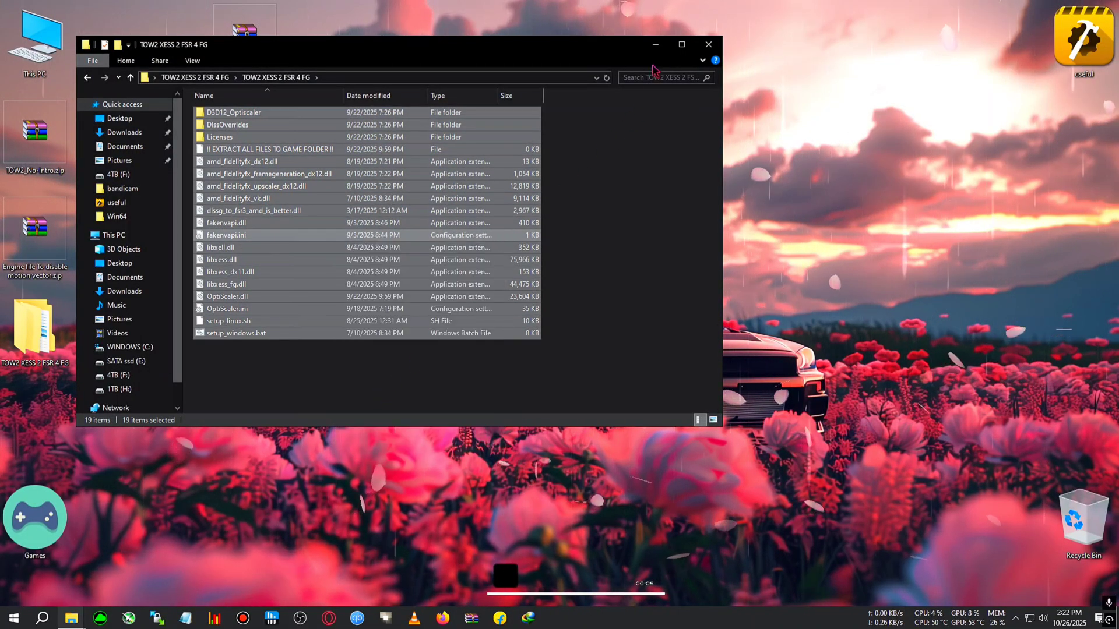
# Step: Go to E:\TheOuterWorlds2\Arkansas\Binaries\Win64 via This PC
pyautogui.click(655, 44)
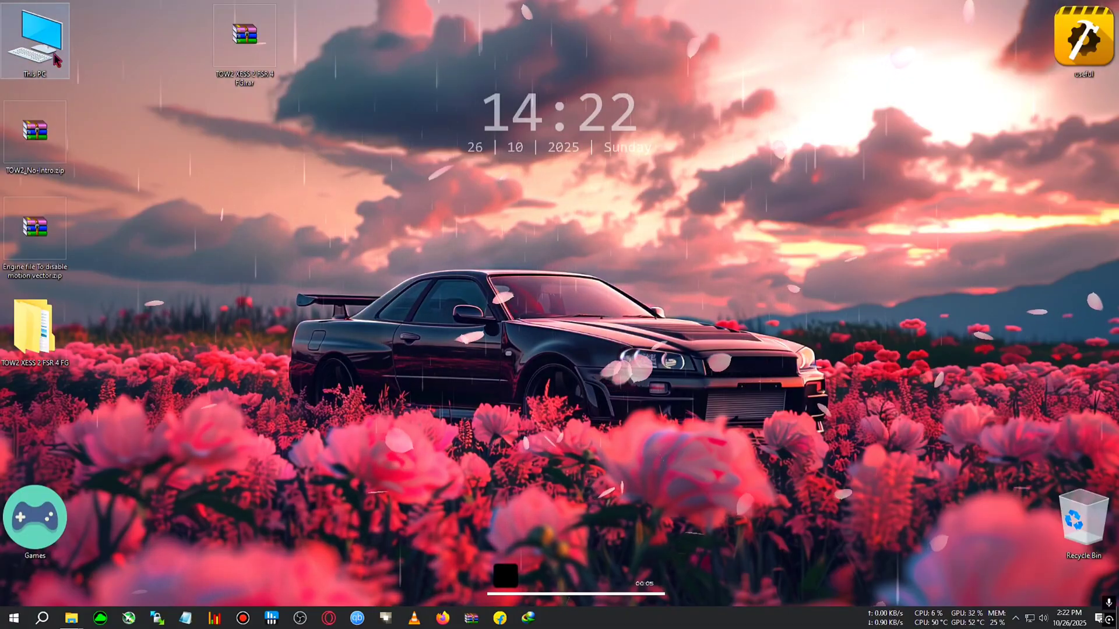
pyautogui.doubleClick(35, 39)
pyautogui.doubleClick(416, 164)
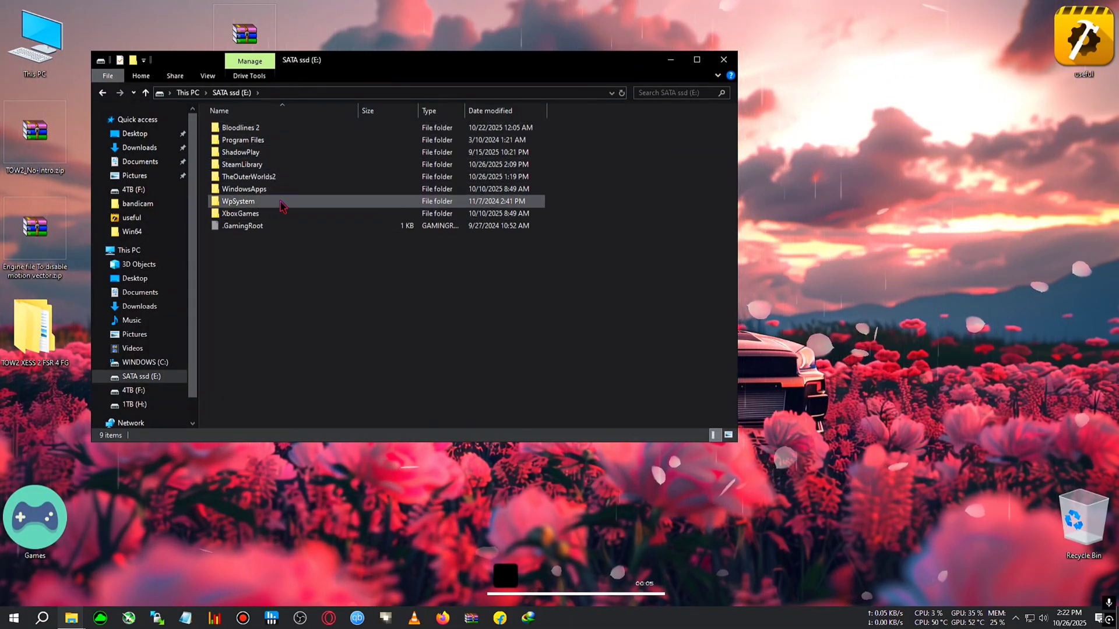
pyautogui.doubleClick(275, 178)
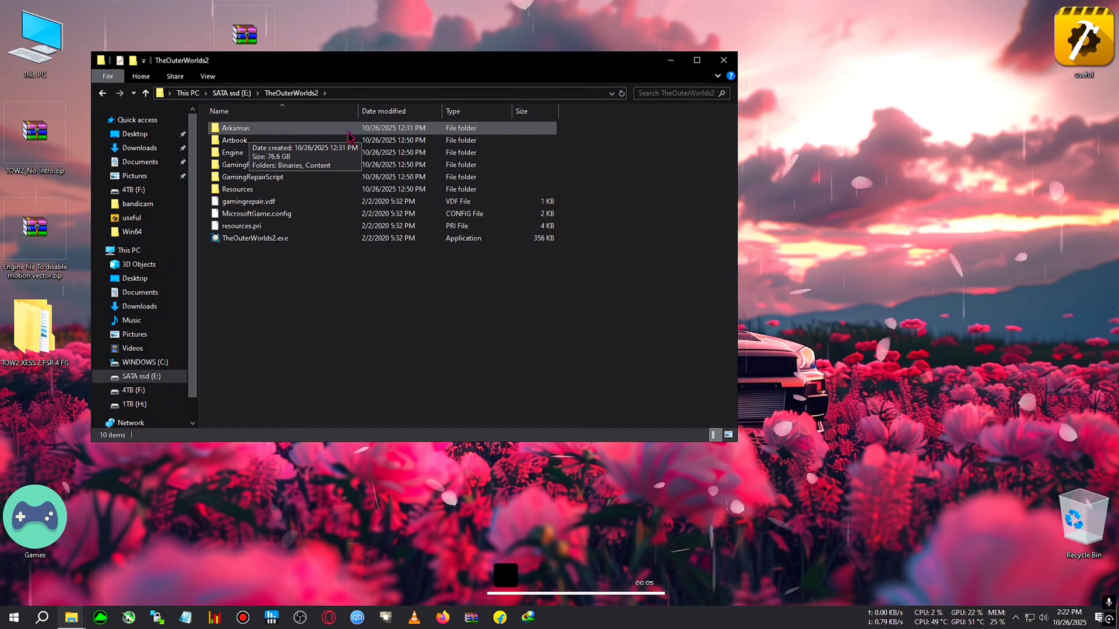
pyautogui.doubleClick(236, 130)
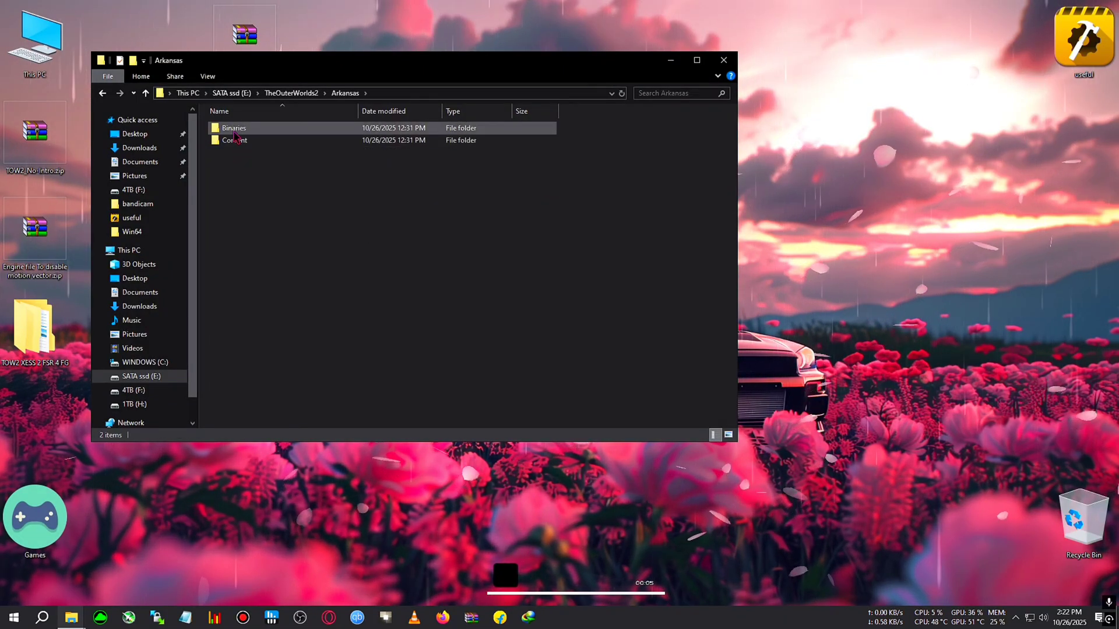
pyautogui.doubleClick(235, 129)
pyautogui.doubleClick(233, 128)
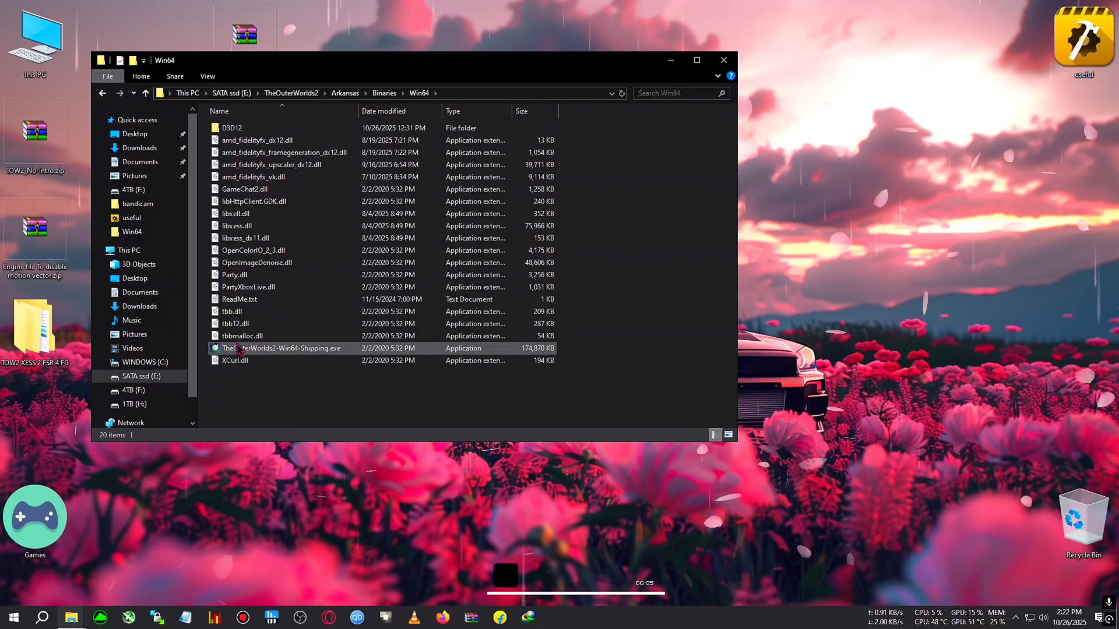
pyautogui.click(294, 349)
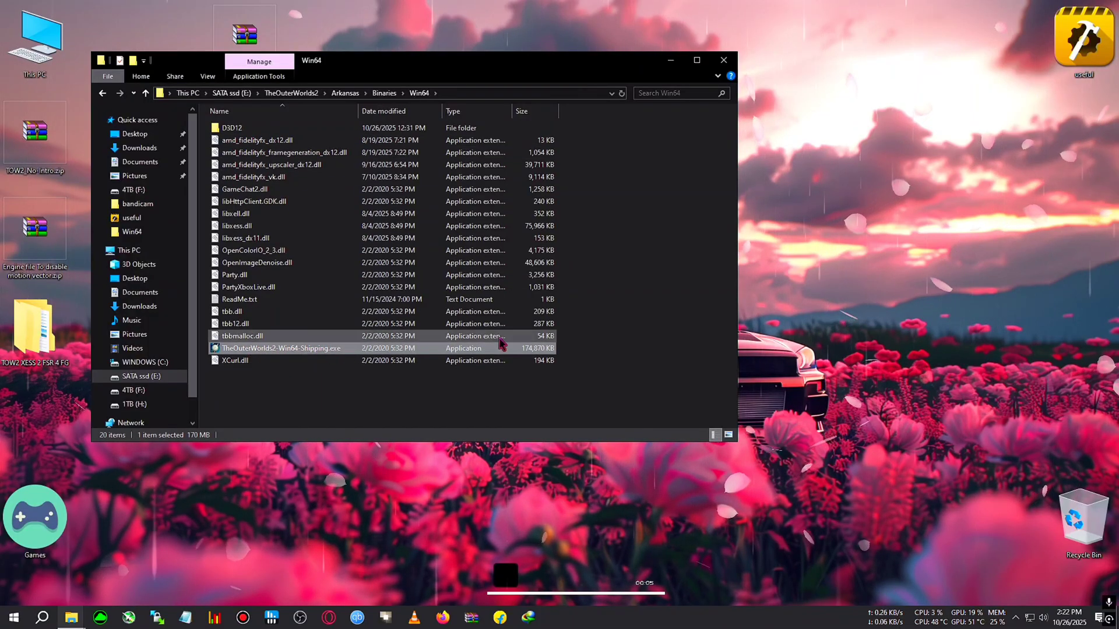
# Step: Paste the copied files into Win64, replacing the 7 same-named files
pyautogui.rightClick(619, 195)
pyautogui.click(623, 268)
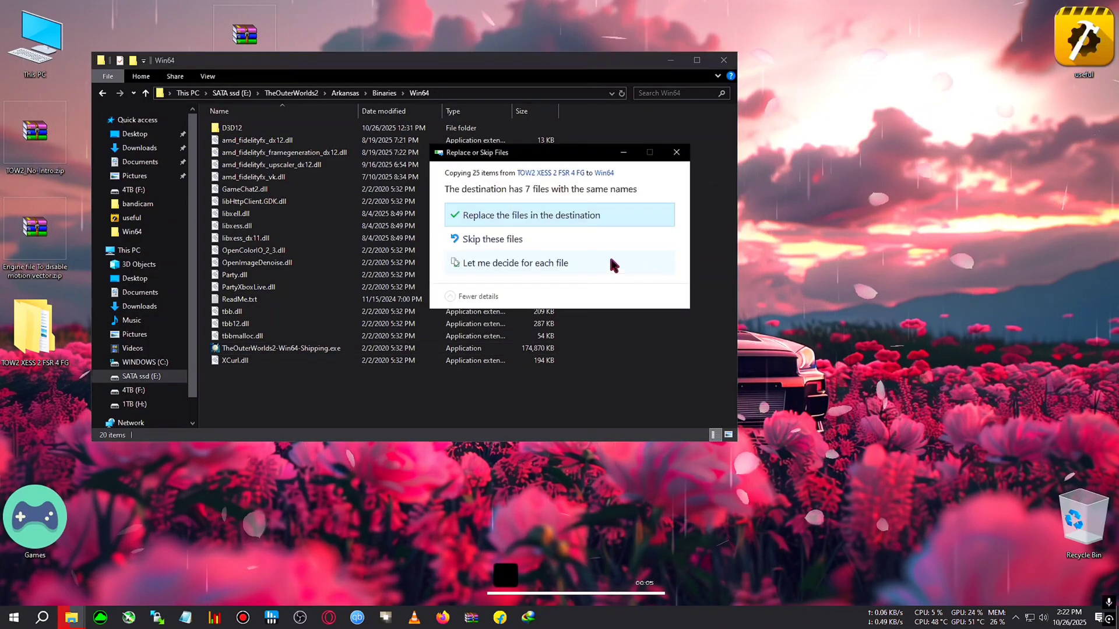
pyautogui.click(513, 217)
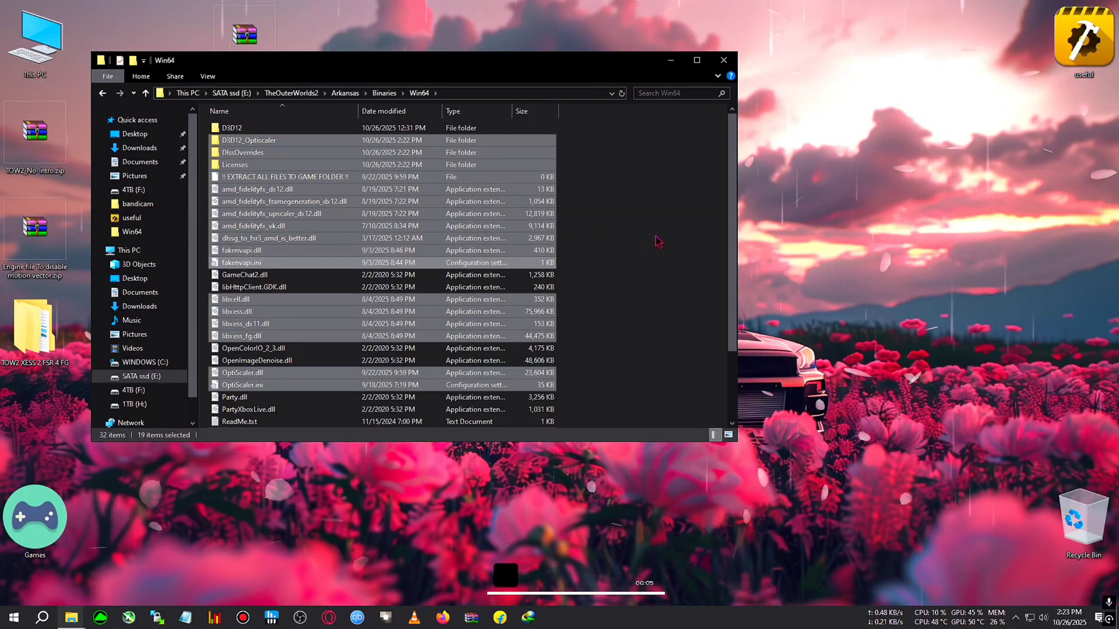
pyautogui.scroll(-3, 637, 250)
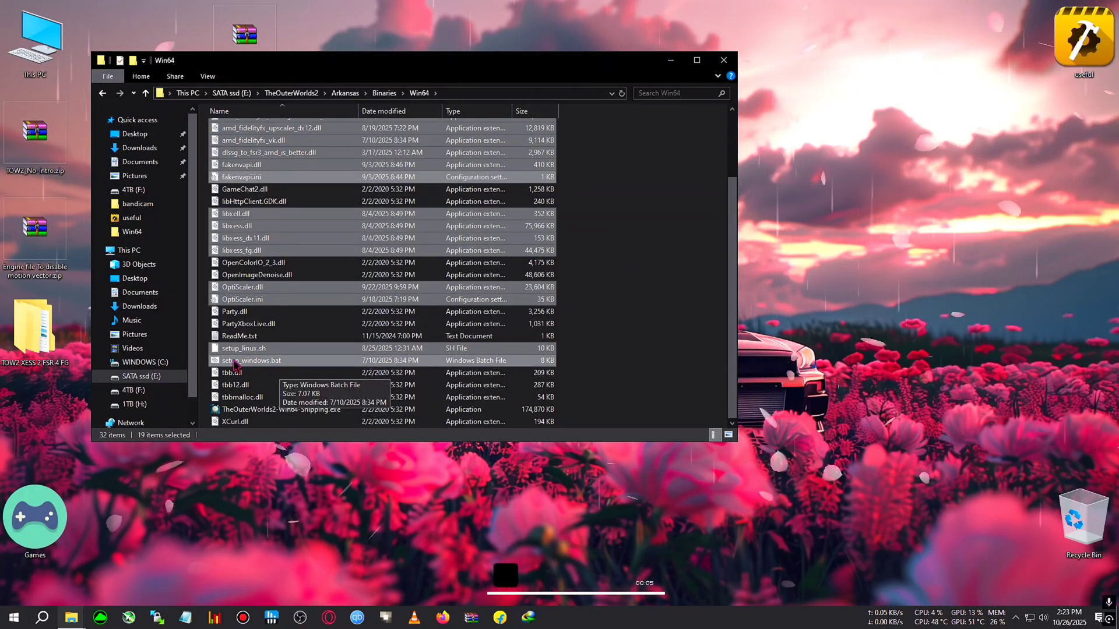
# Step: Run setup_windows.bat and center its console window on screen
pyautogui.doubleClick(252, 364)
pyautogui.click(671, 60)
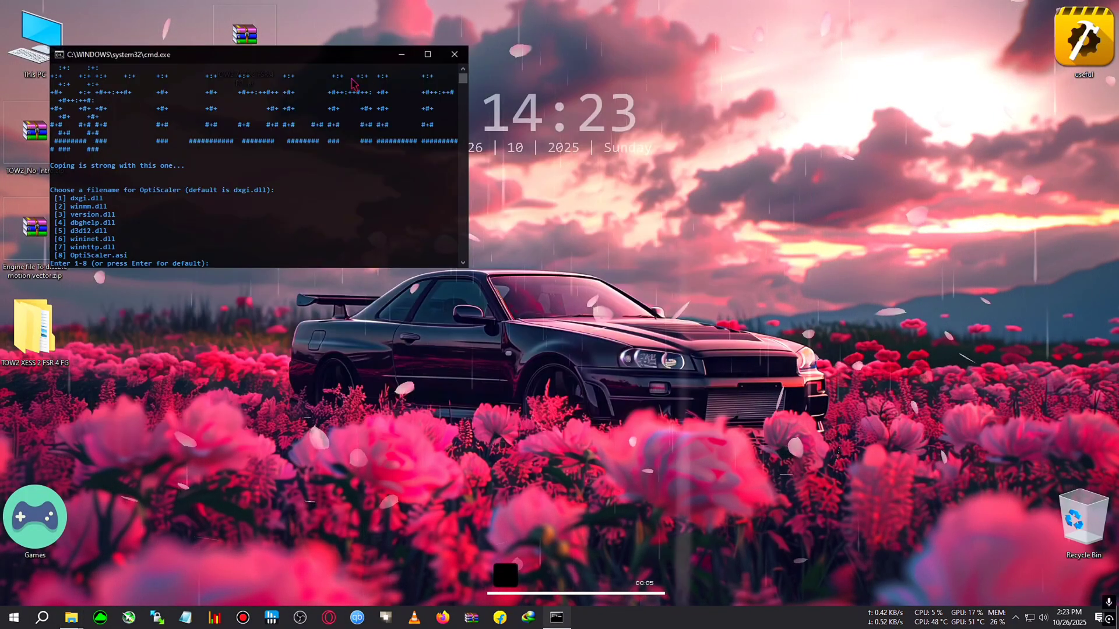
pyautogui.moveTo(291, 55); pyautogui.dragTo(650, 89)
pyautogui.click(636, 272)
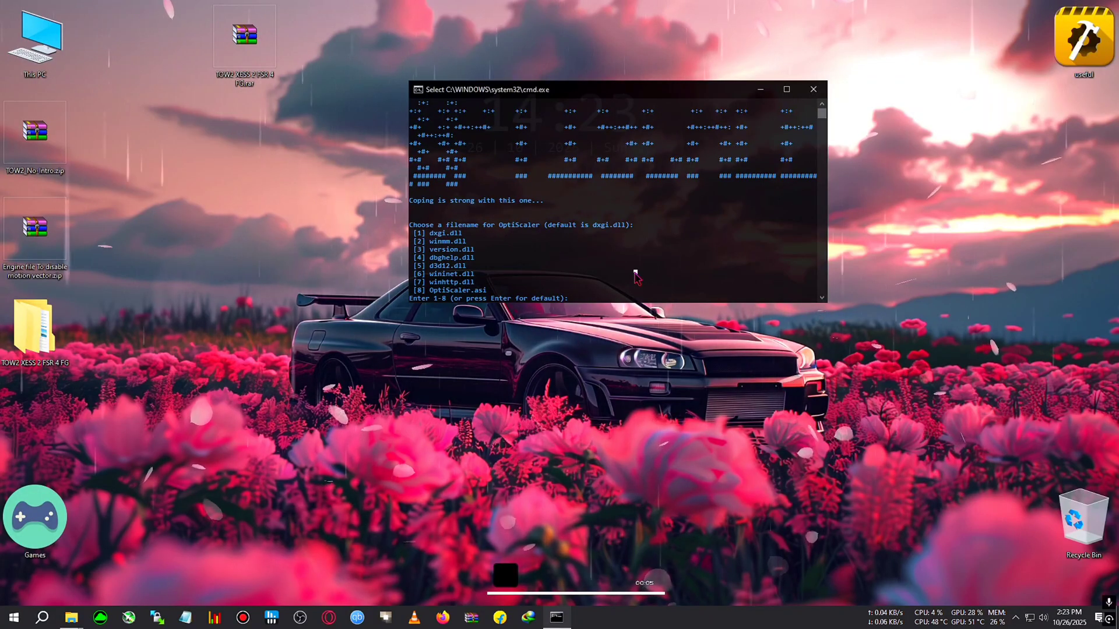
# Step: Answer the script prompts with 1 for dxgi.dll, then 2 to finish
pyautogui.write('1')
pyautogui.press('Return')
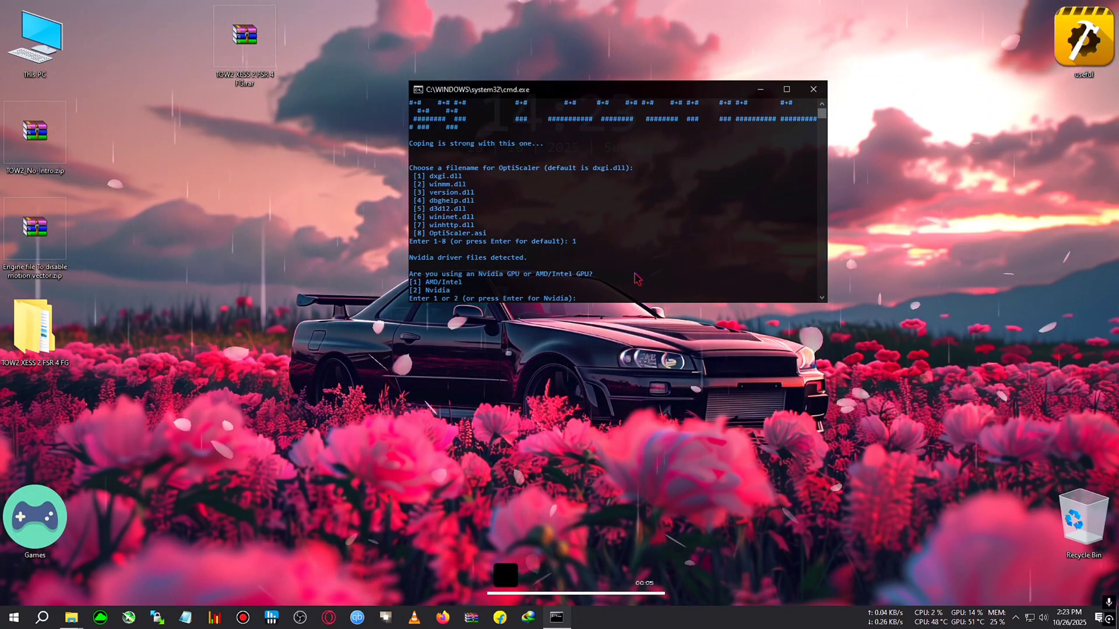
pyautogui.write('2')
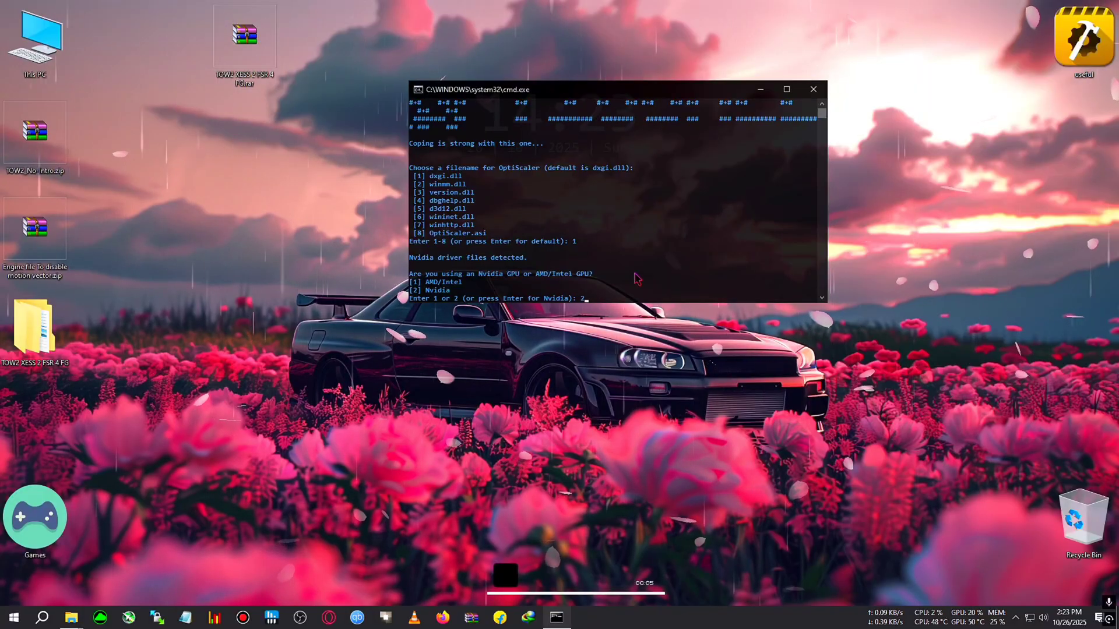
pyautogui.press('Return')
pyautogui.press('Return')
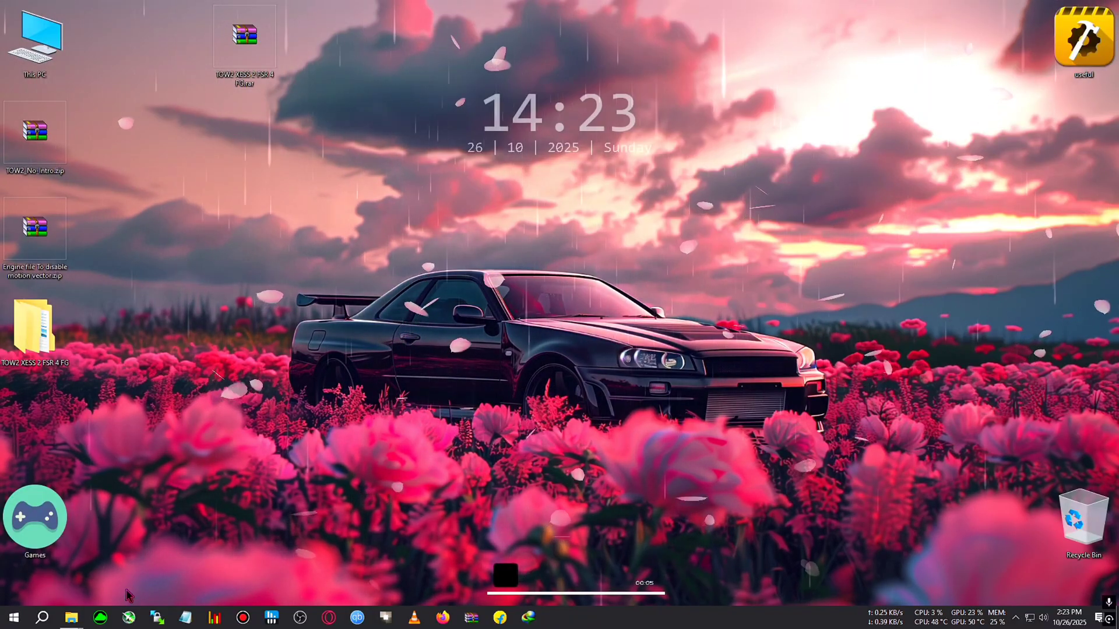
# Step: Bring back the Win64 folder and open OptiScaler.ini in Notepad
pyautogui.moveTo(71, 617)
pyautogui.click(396, 560)
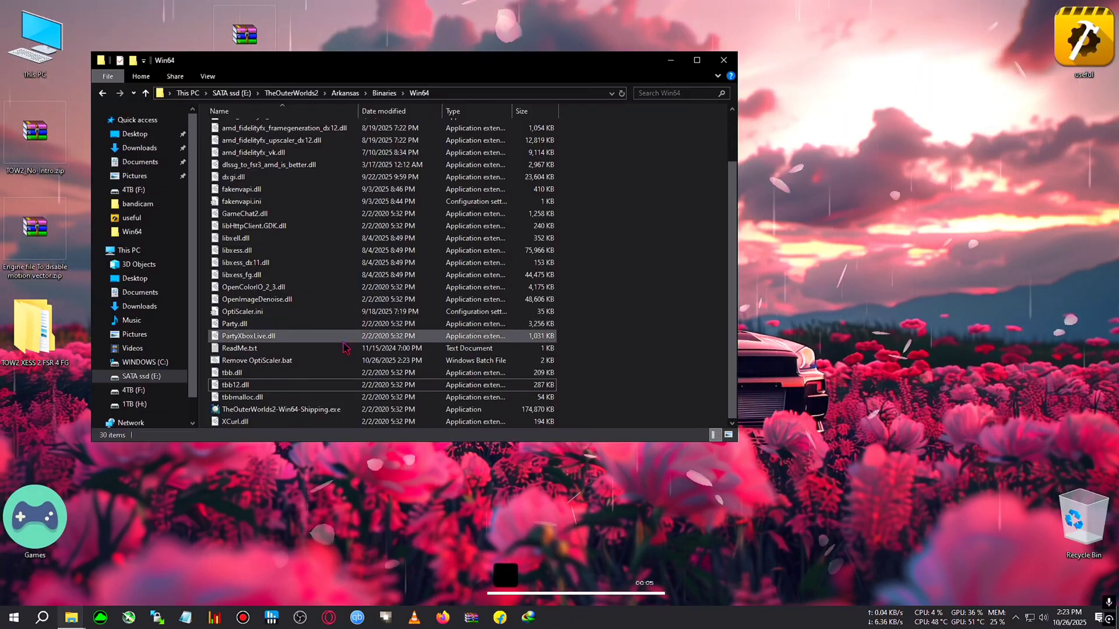
pyautogui.click(251, 336)
pyautogui.press('Up')
pyautogui.press('Up')
pyautogui.press('Up')
pyautogui.press('Up')
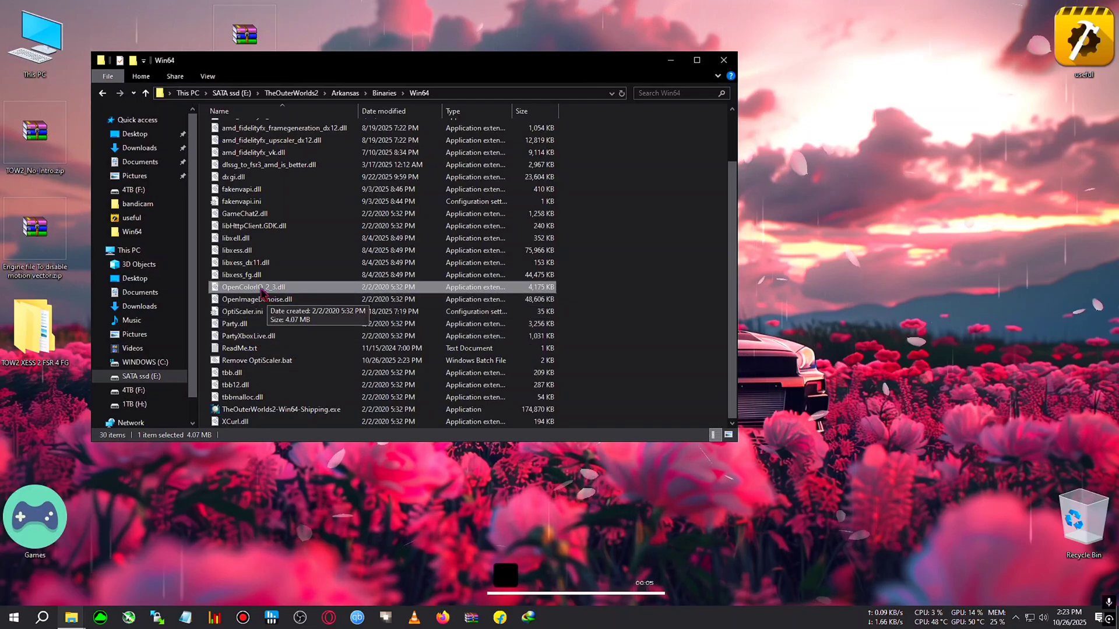
pyautogui.doubleClick(245, 311)
# Step: Scroll the OptiScaler.ini file to the [FrameGen] section
pyautogui.moveTo(467, 40); pyautogui.dragTo(449, 16)
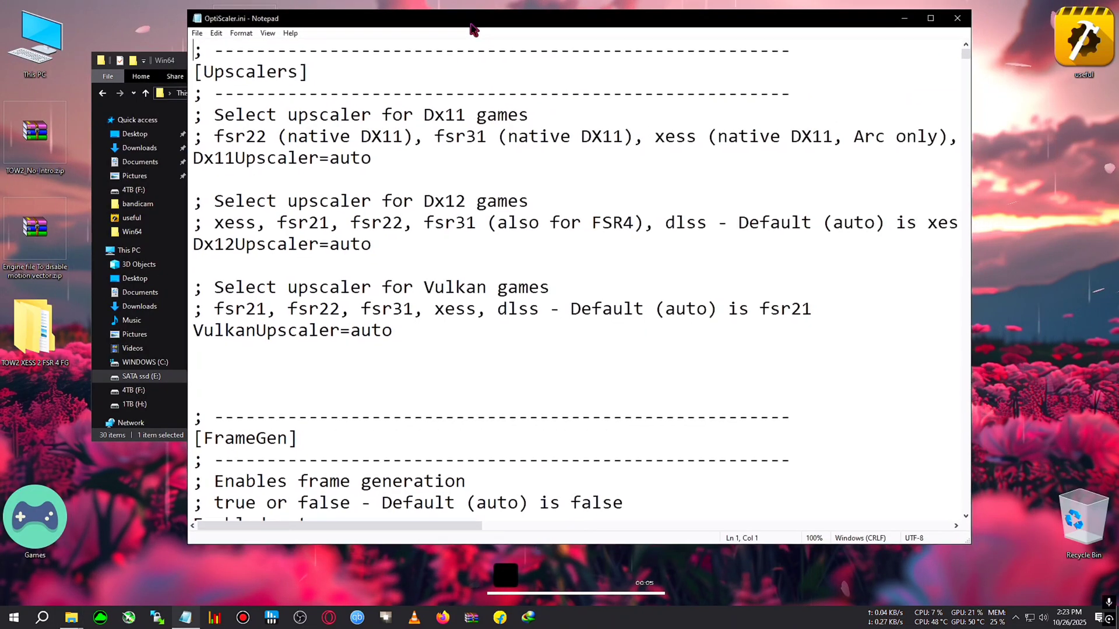
pyautogui.scroll(-4, 363, 300)
pyautogui.scroll(-2, 315, 295)
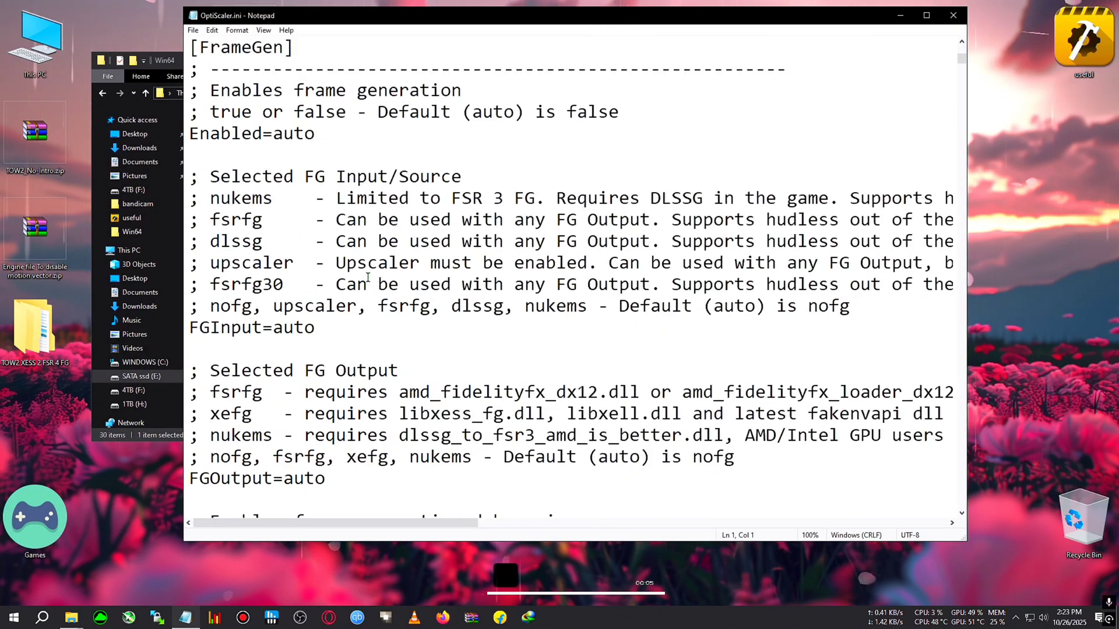
pyautogui.scroll(6, 781, 172)
pyautogui.moveTo(965, 58); pyautogui.dragTo(961, 69)
pyautogui.scroll(2, 422, 181)
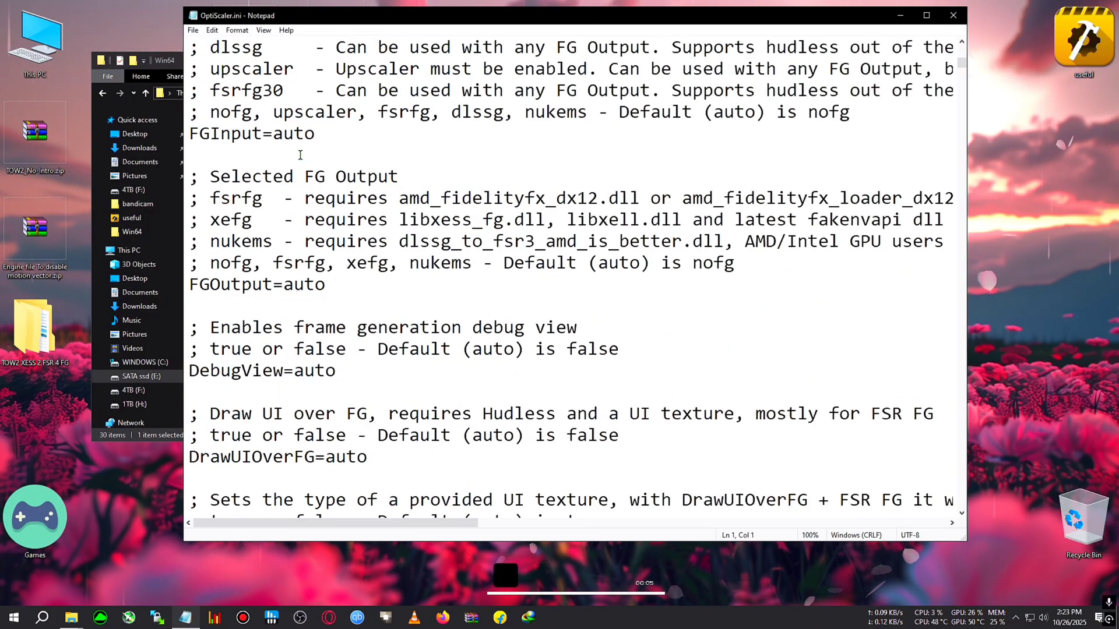
# Step: Change FGInput from auto to dlssg and FGOutput from auto to xefg
pyautogui.moveTo(192, 138); pyautogui.dragTo(271, 154)
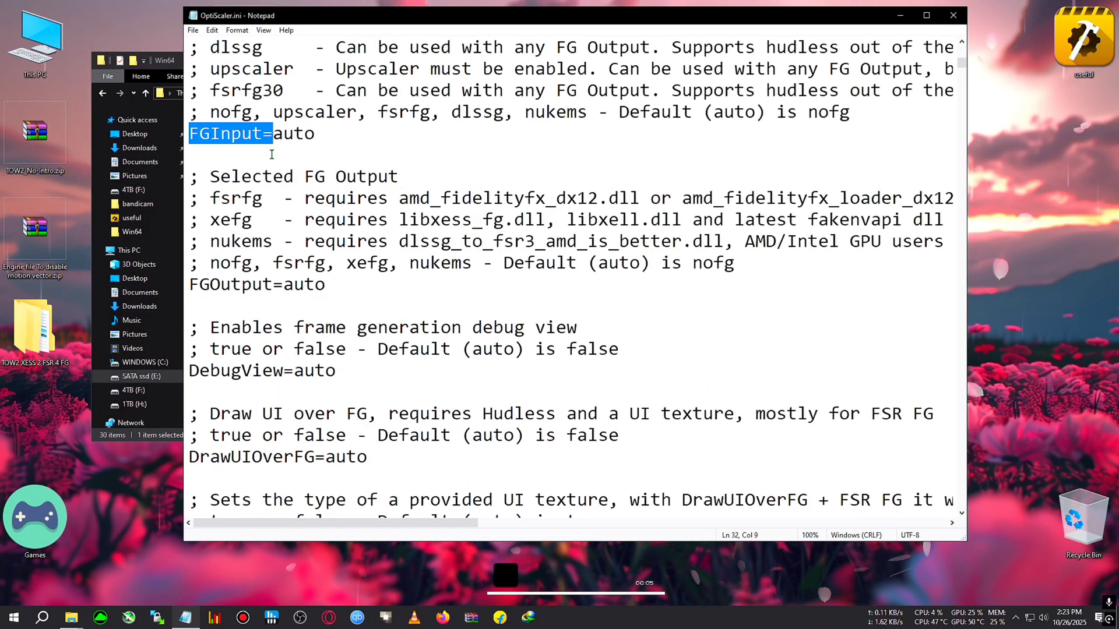
pyautogui.doubleClick(193, 288)
pyautogui.click(337, 135)
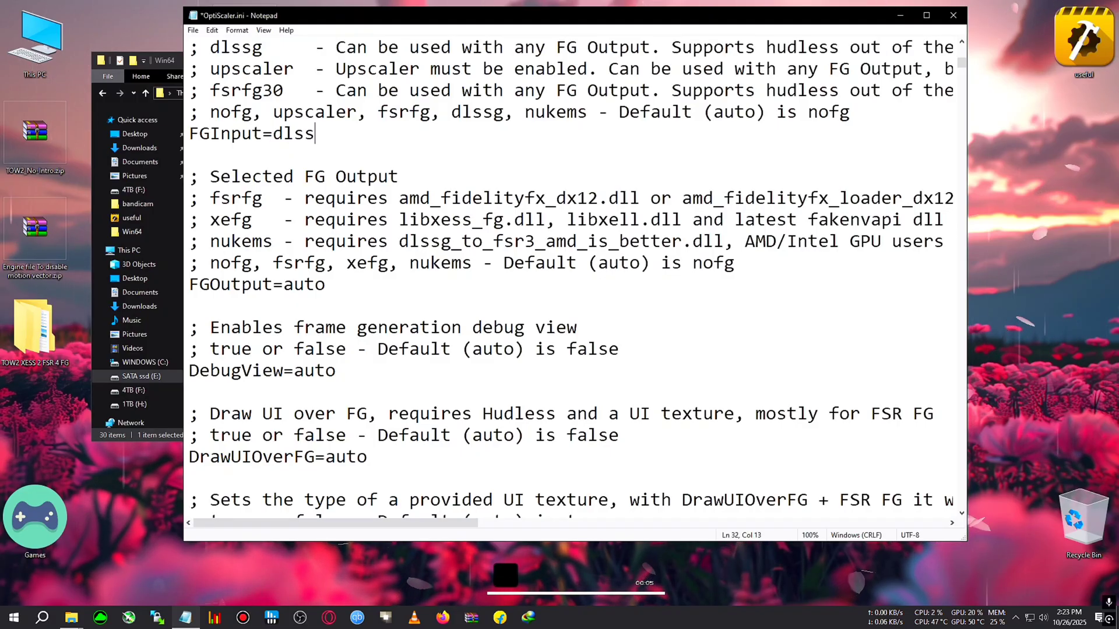
pyautogui.moveTo(356, 111); pyautogui.dragTo(273, 112)
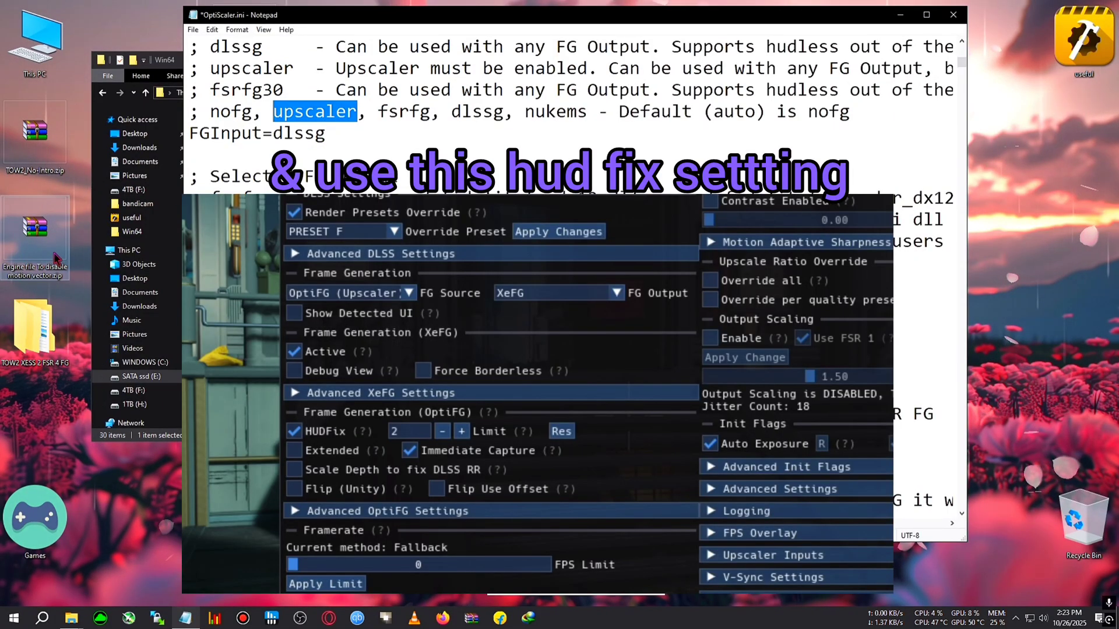
pyautogui.click(330, 133)
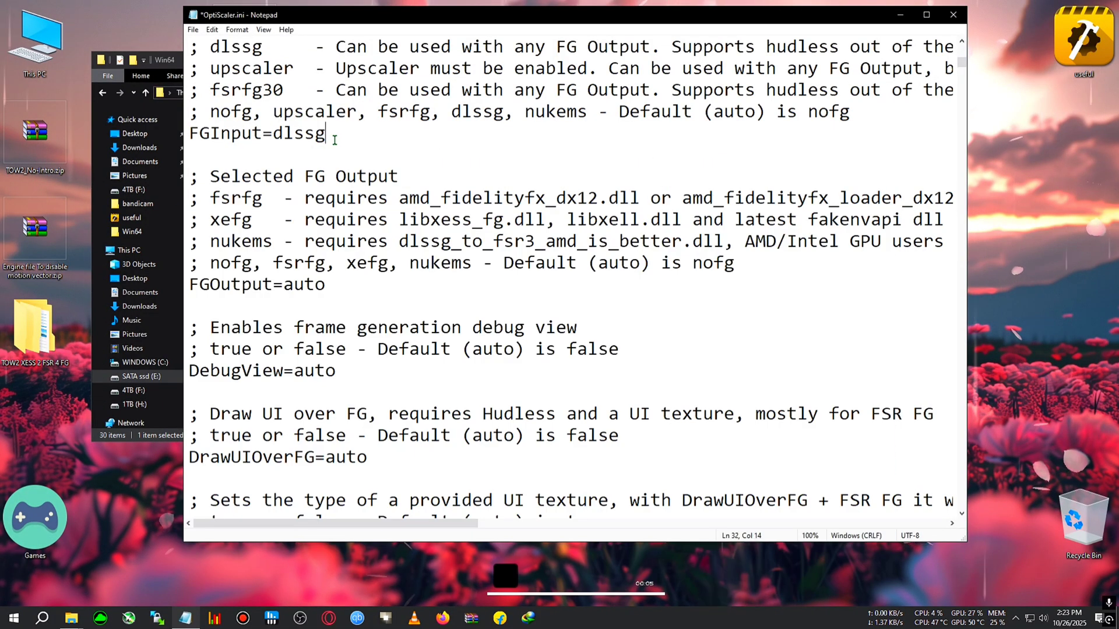
pyautogui.doubleClick(315, 285)
pyautogui.write('xefg')
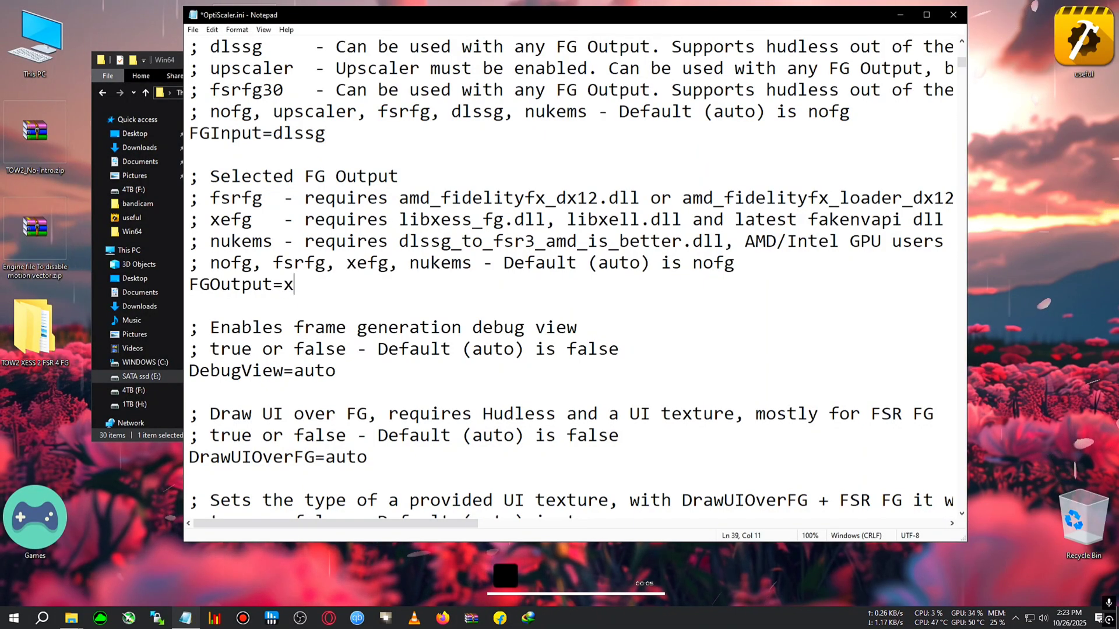
# Step: Save OptiScaler.ini, then close Notepad and the Win64 folder window
pyautogui.click(193, 30)
pyautogui.click(216, 82)
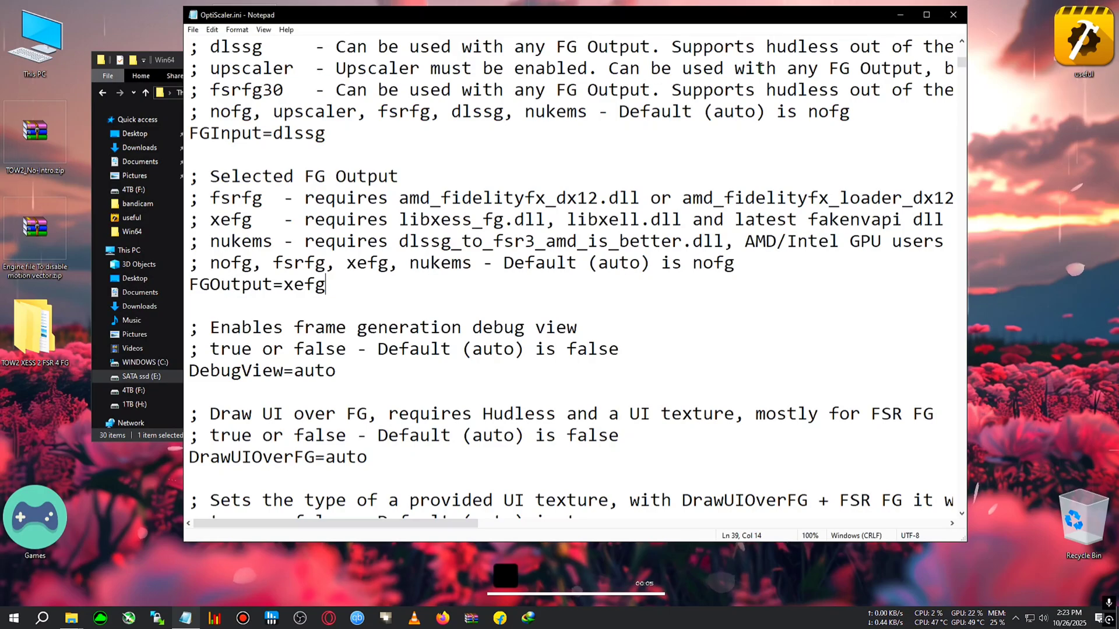
pyautogui.click(953, 15)
pyautogui.click(724, 55)
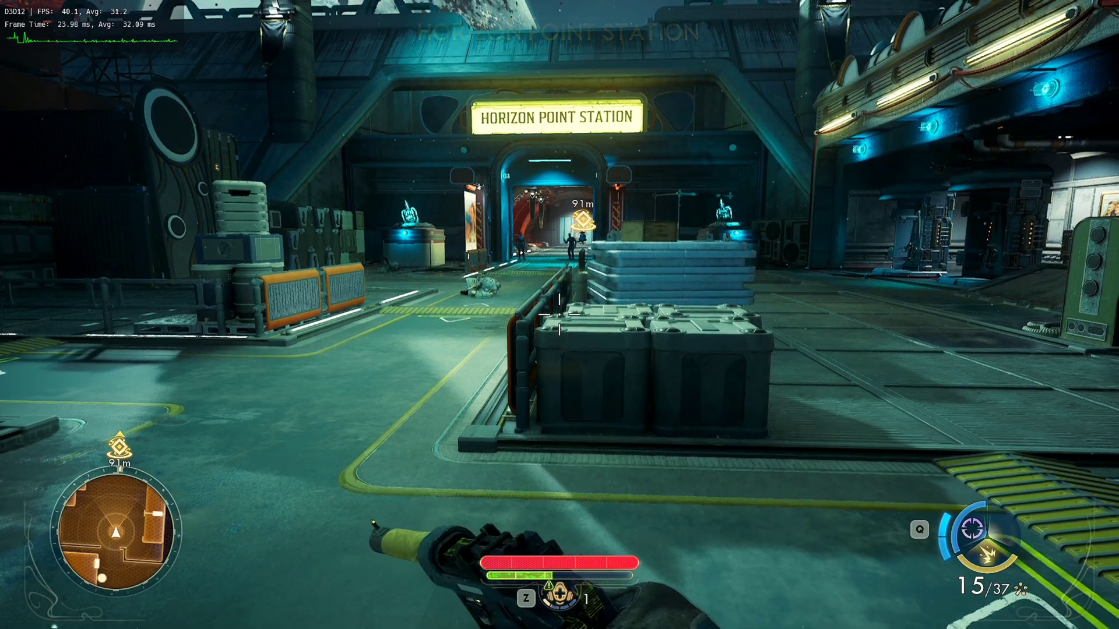
# Step: Walk forward along the walkway toward the Horizon Point Station gate
pyautogui.press('w')
pyautogui.press('a')
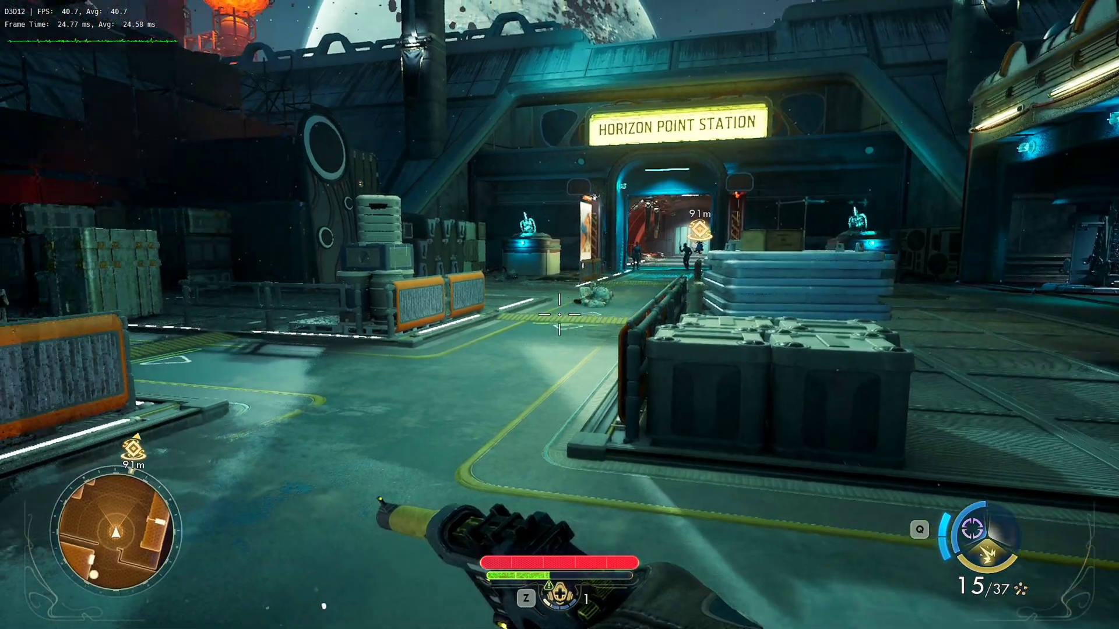
pyautogui.press('w')
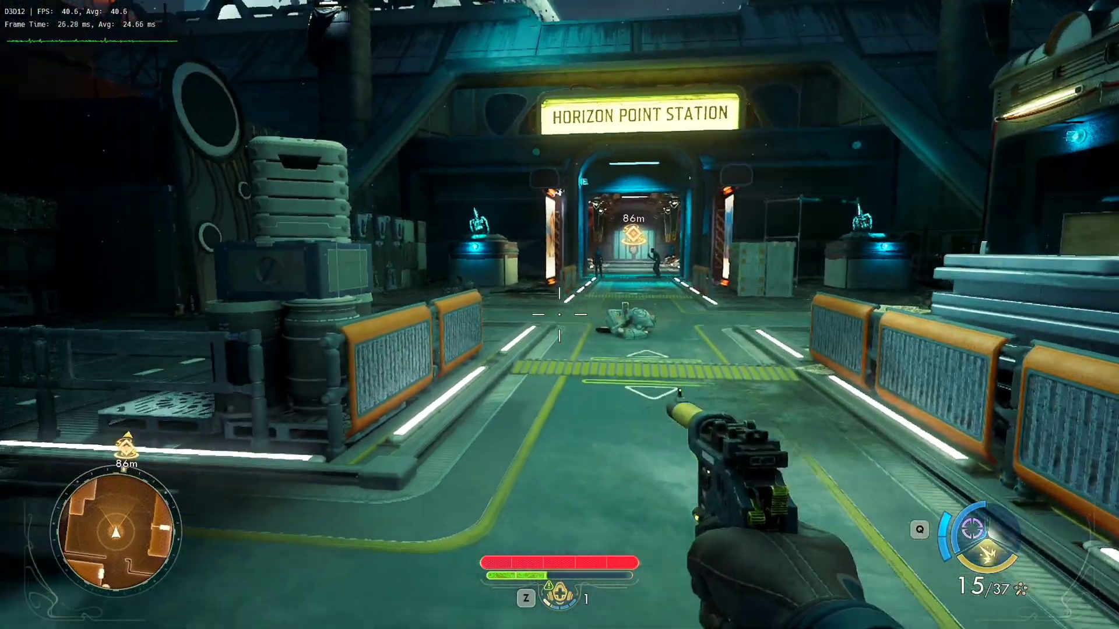
# Step: In the OptiScaler overlay, adjust FPS Overlay background alpha and scale to 1.4
pyautogui.press('Insert')
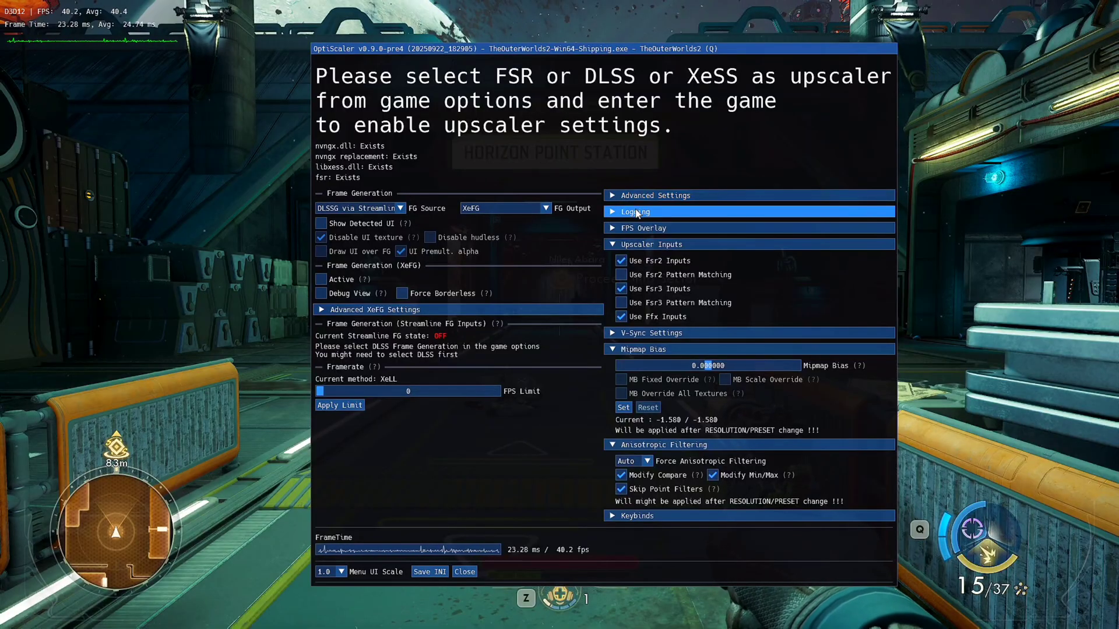
pyautogui.click(641, 228)
pyautogui.moveTo(691, 286); pyautogui.dragTo(730, 307)
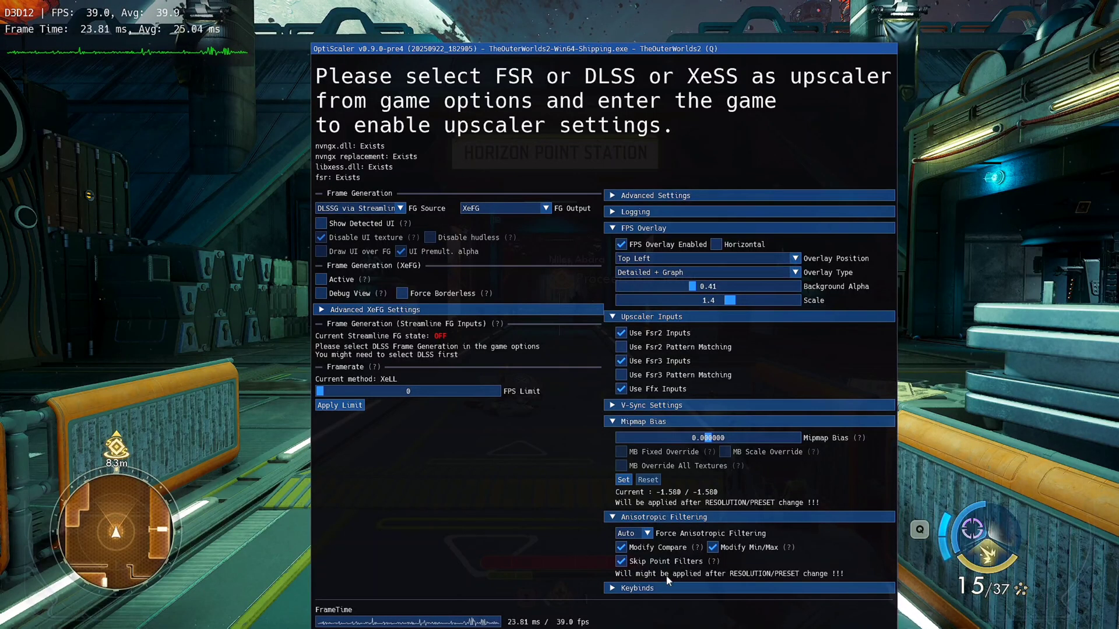
pyautogui.moveTo(635, 51); pyautogui.dragTo(597, 8)
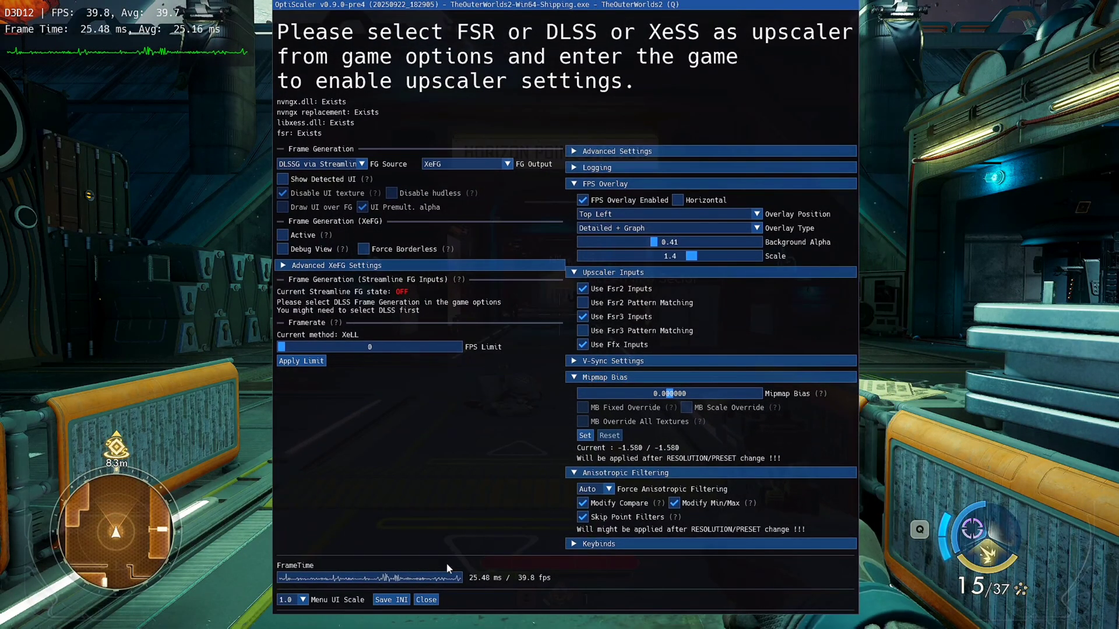
pyautogui.press('Insert')
# Step: Pause, open settings, and switch upscaling from AMD FidelityFX 4 to NVIDIA DLSS
pyautogui.press('Escape')
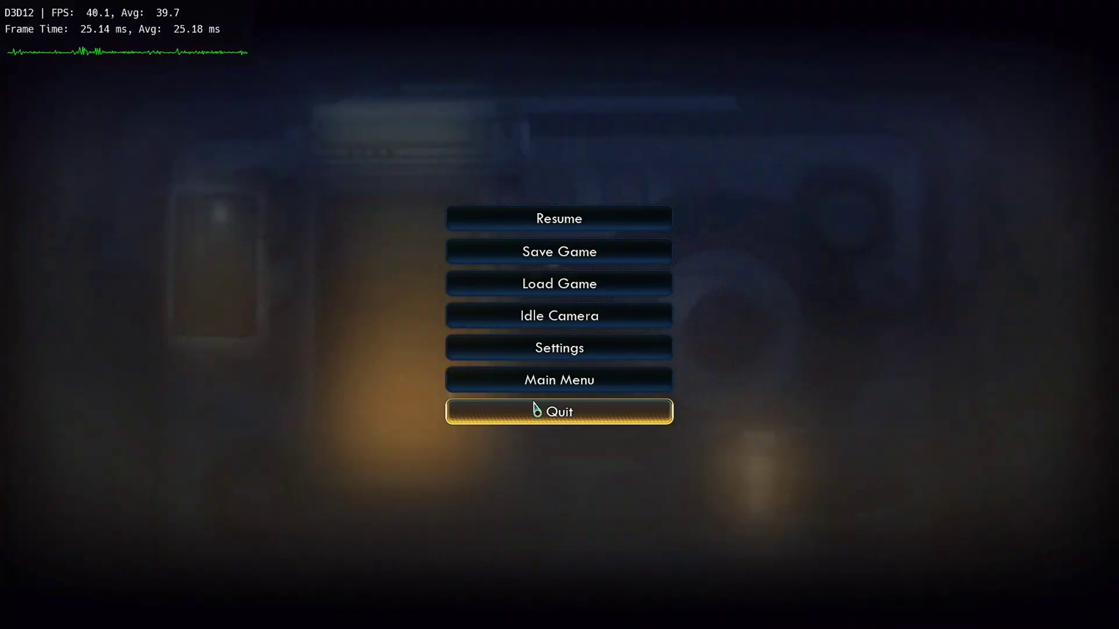
pyautogui.click(554, 349)
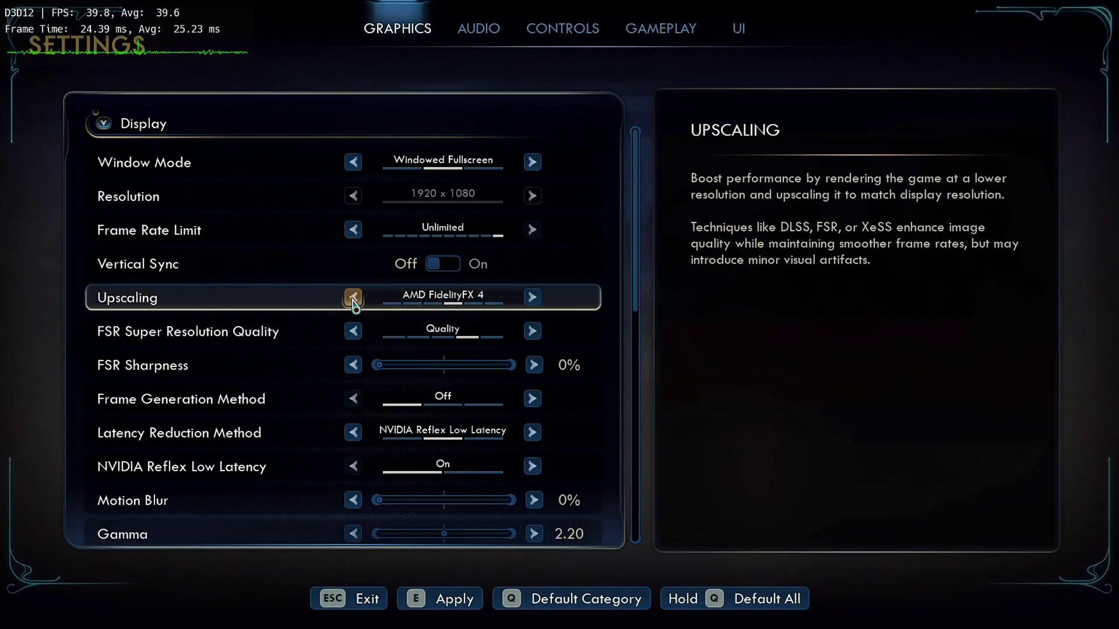
pyautogui.click(532, 298)
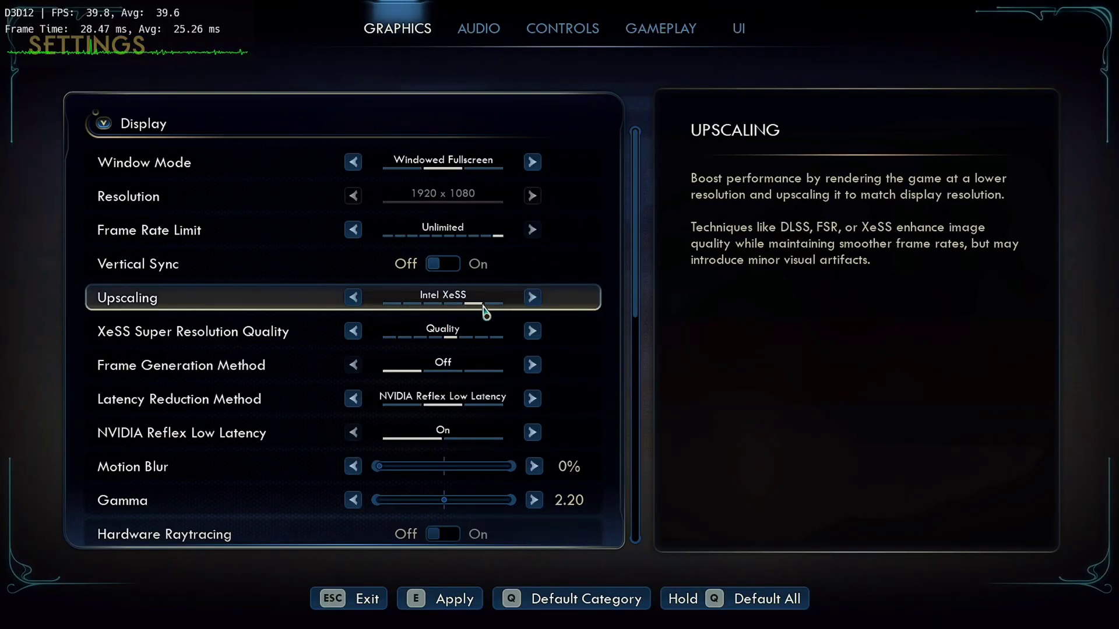
pyautogui.click(532, 298)
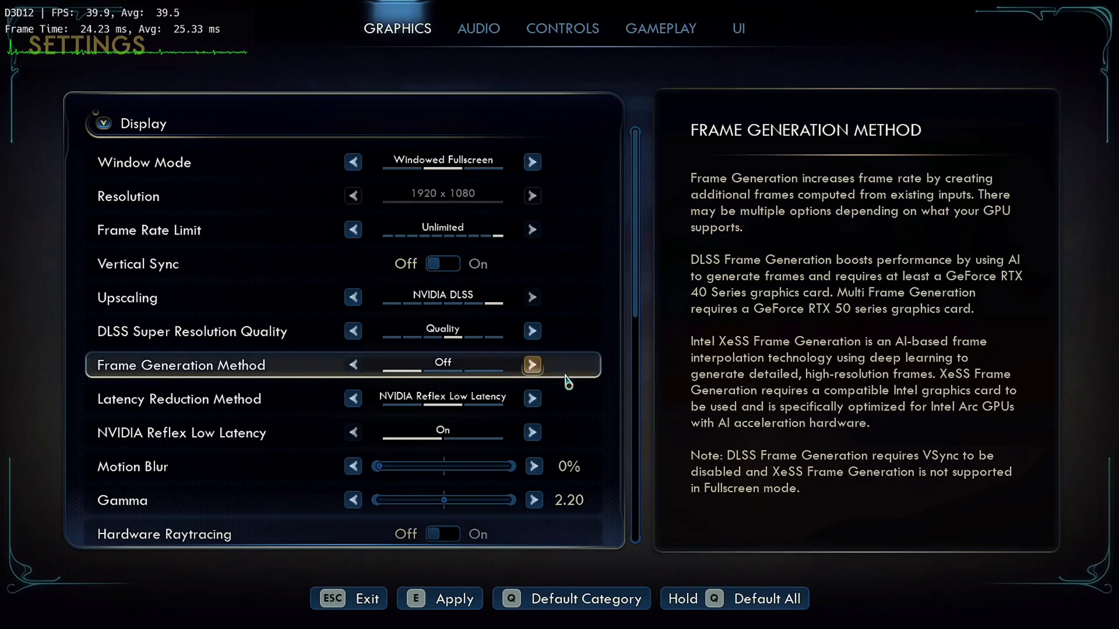
# Step: Set Frame Generation Method to DLSS Frame Generation, then apply and keep the settings
pyautogui.click(532, 365)
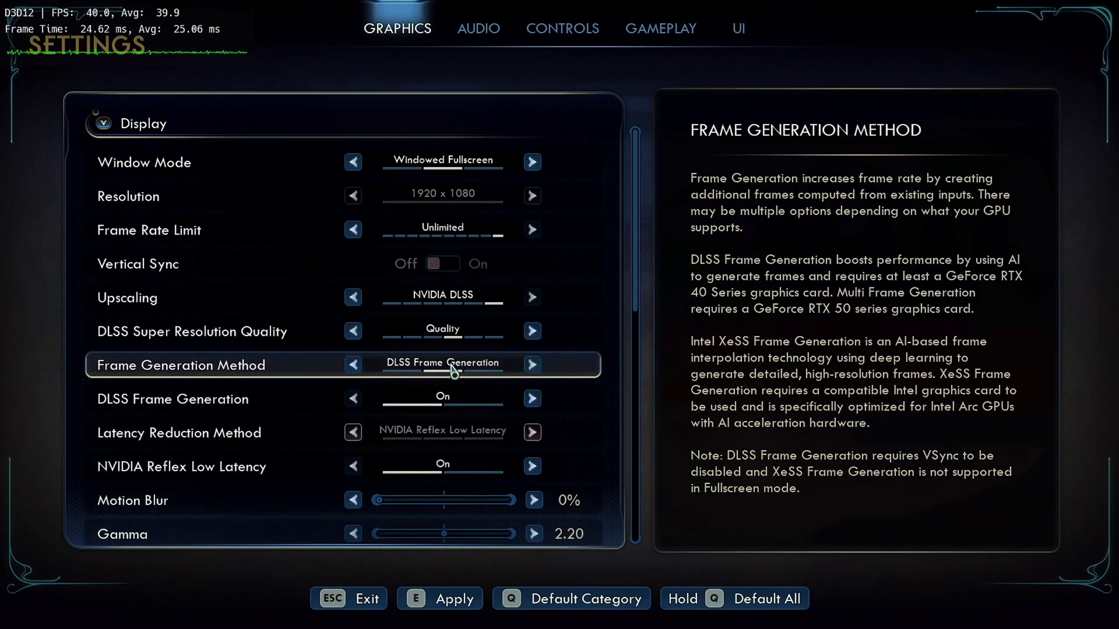
pyautogui.click(533, 367)
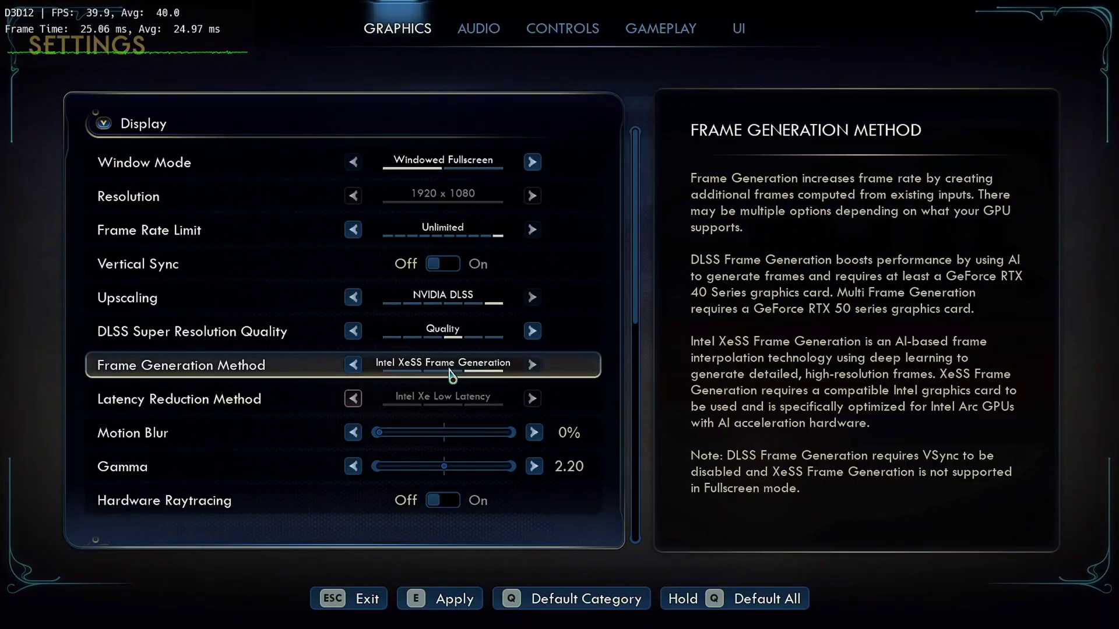
pyautogui.click(353, 365)
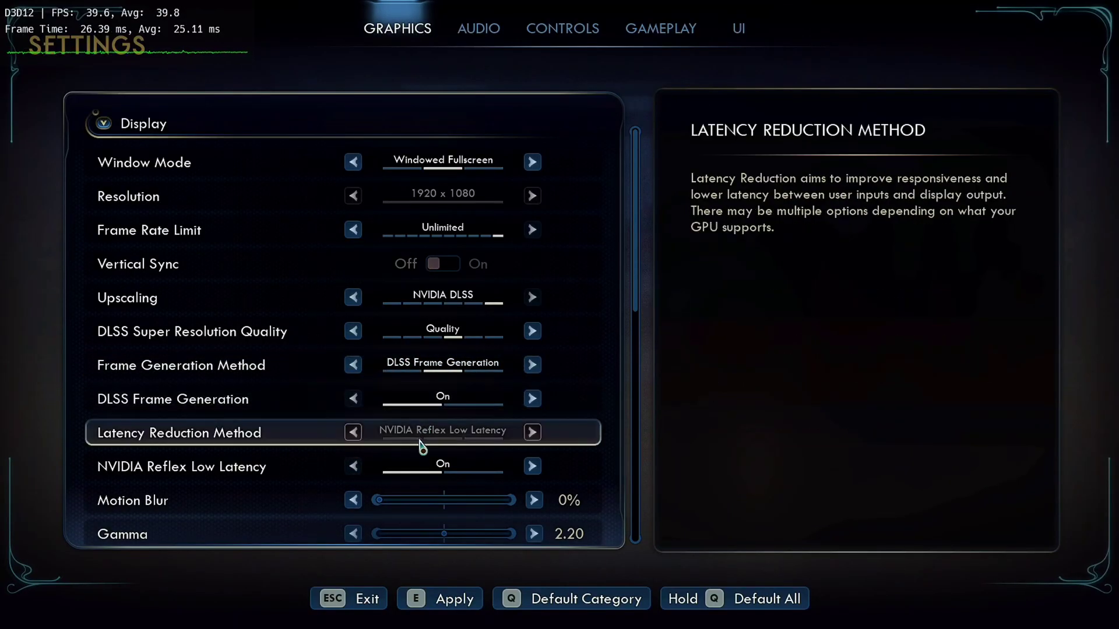
pyautogui.click(434, 602)
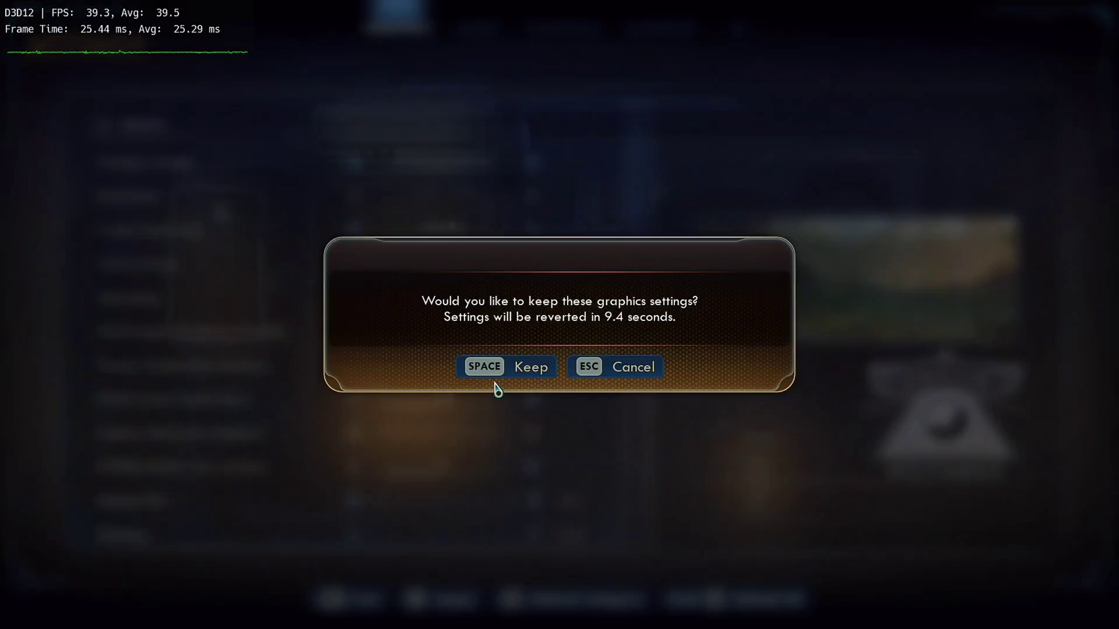
pyautogui.click(506, 367)
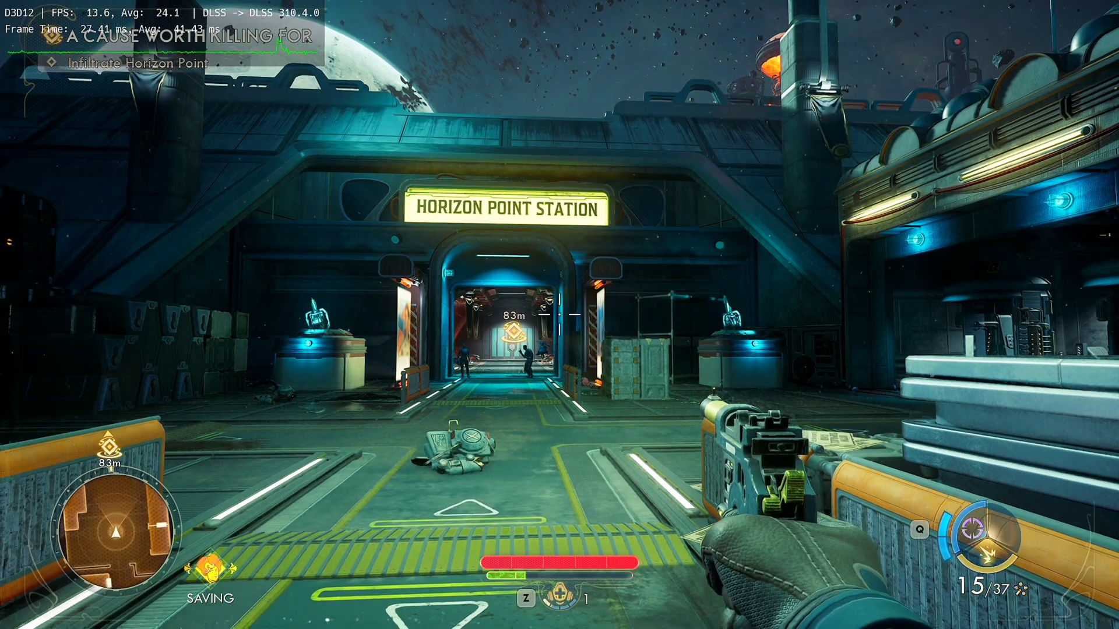
# Step: Switch weapons, briefly check the OptiScaler overlay, and walk toward Horizon Point Station
pyautogui.press('2')
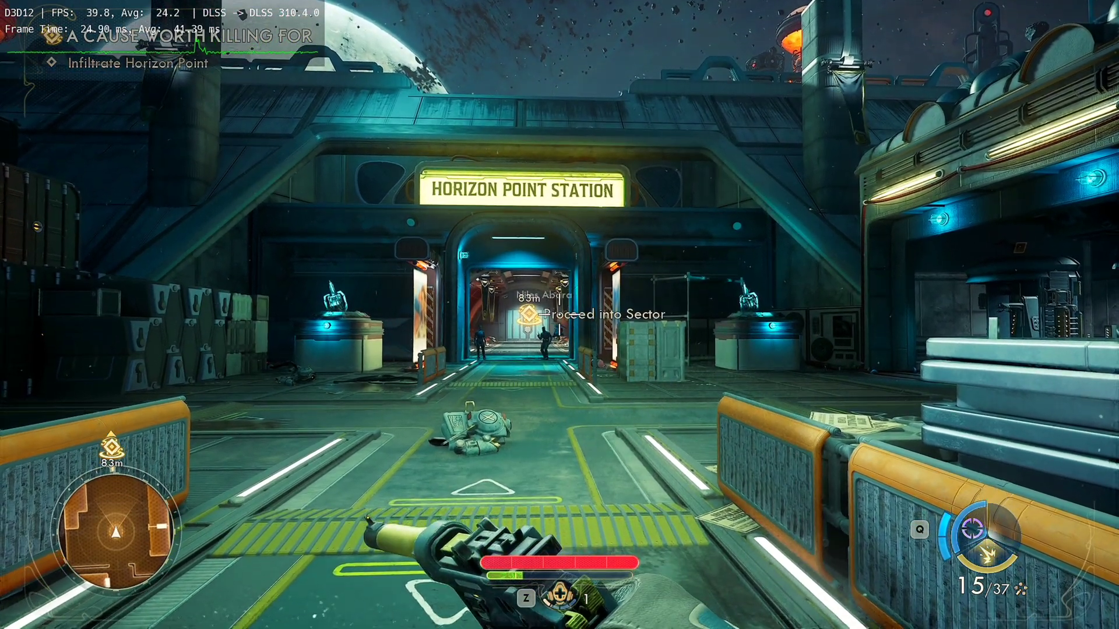
pyautogui.press('Insert')
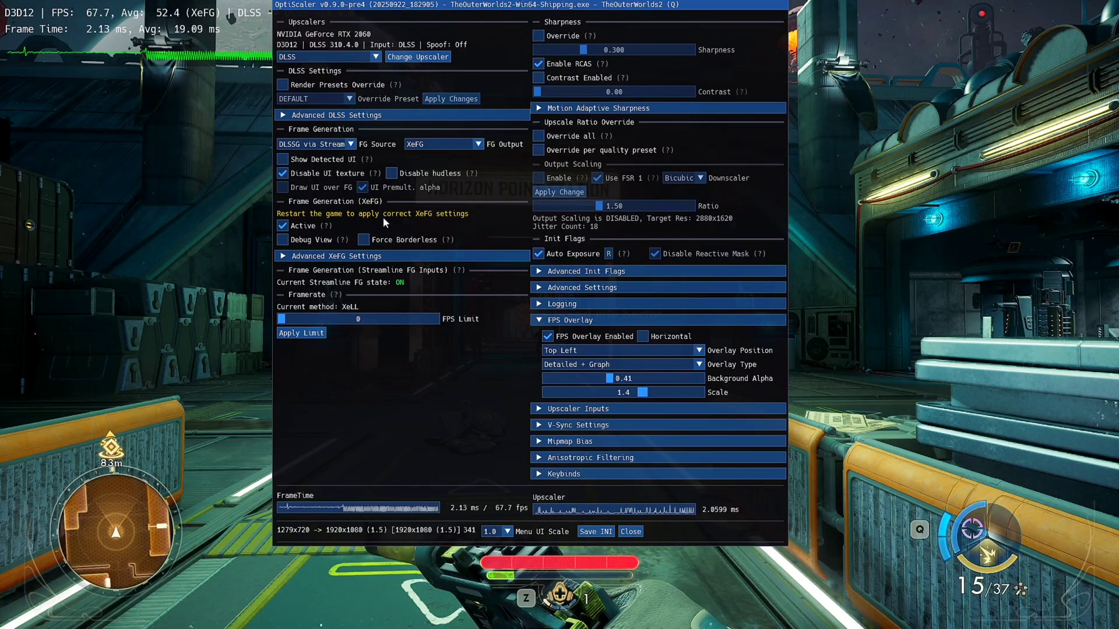
pyautogui.press('Insert')
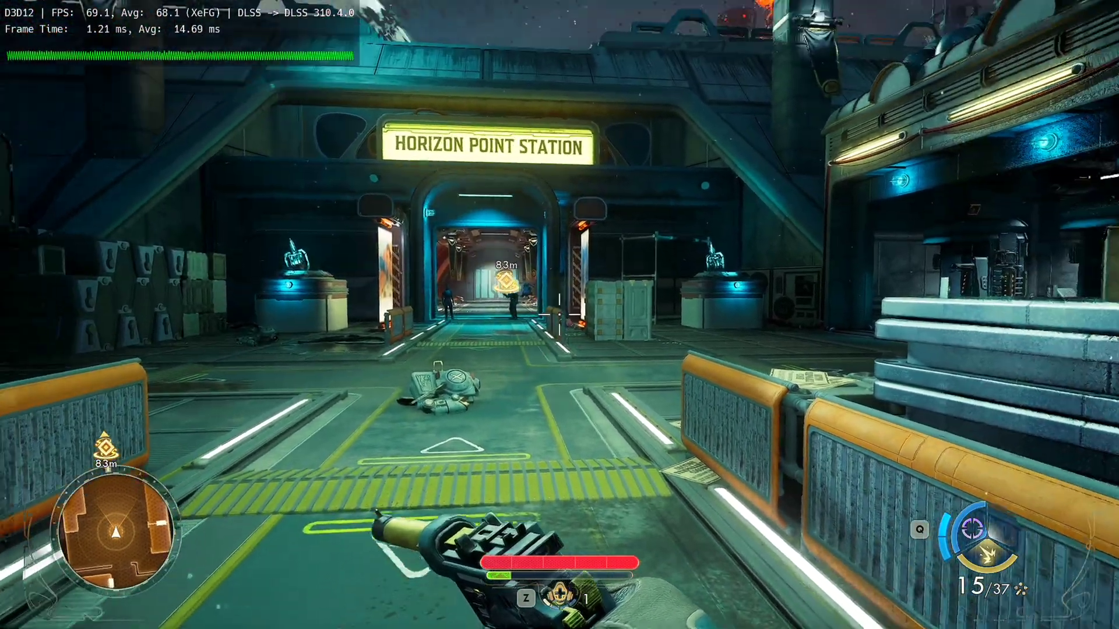
pyautogui.press('w')
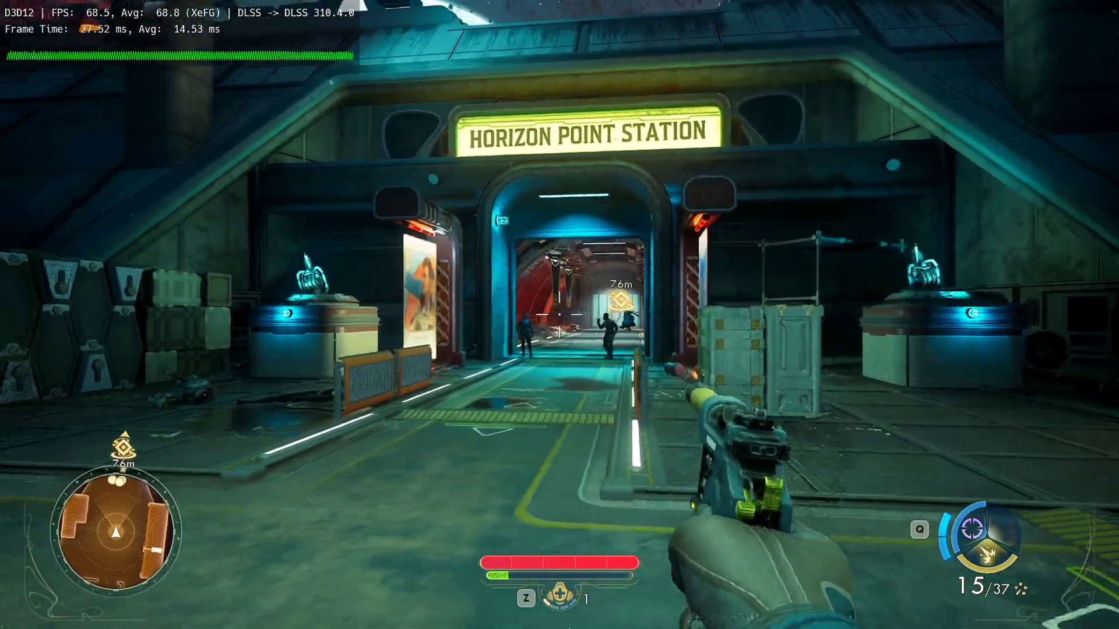
pyautogui.press('w')
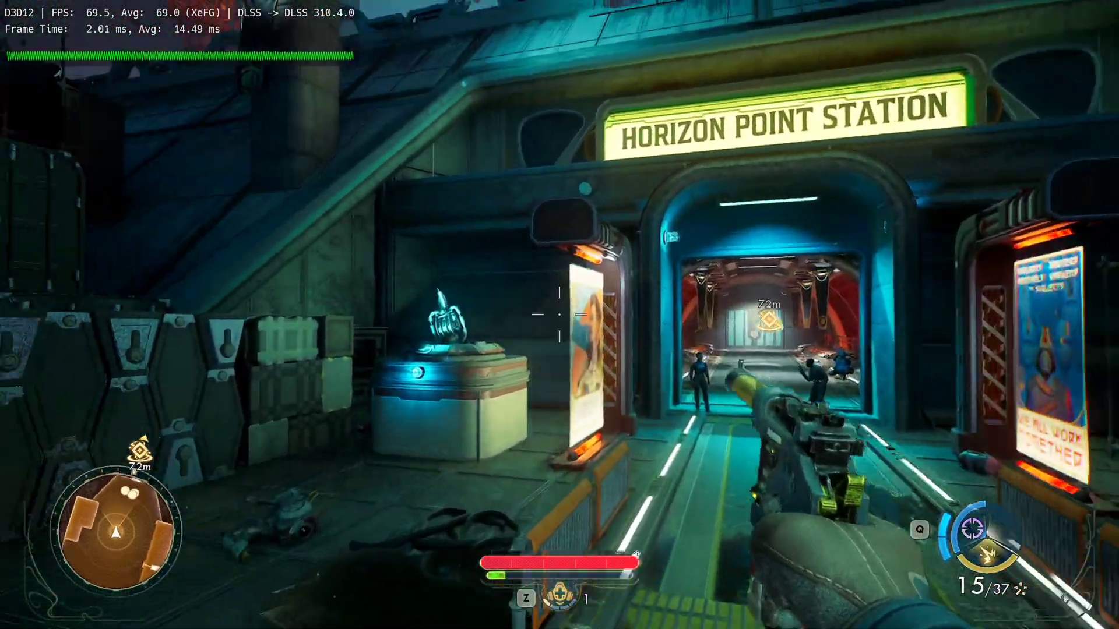
pyautogui.press('w')
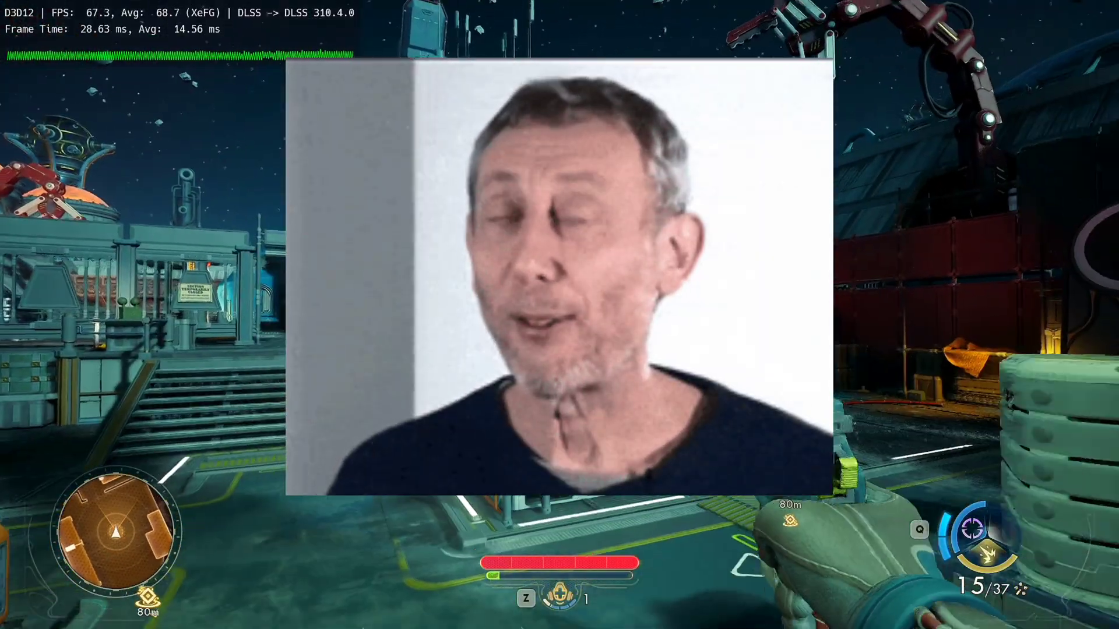
# Step: In the OptiScaler overlay, enable Render Presets Override and choose PRESET F
pyautogui.press('Insert')
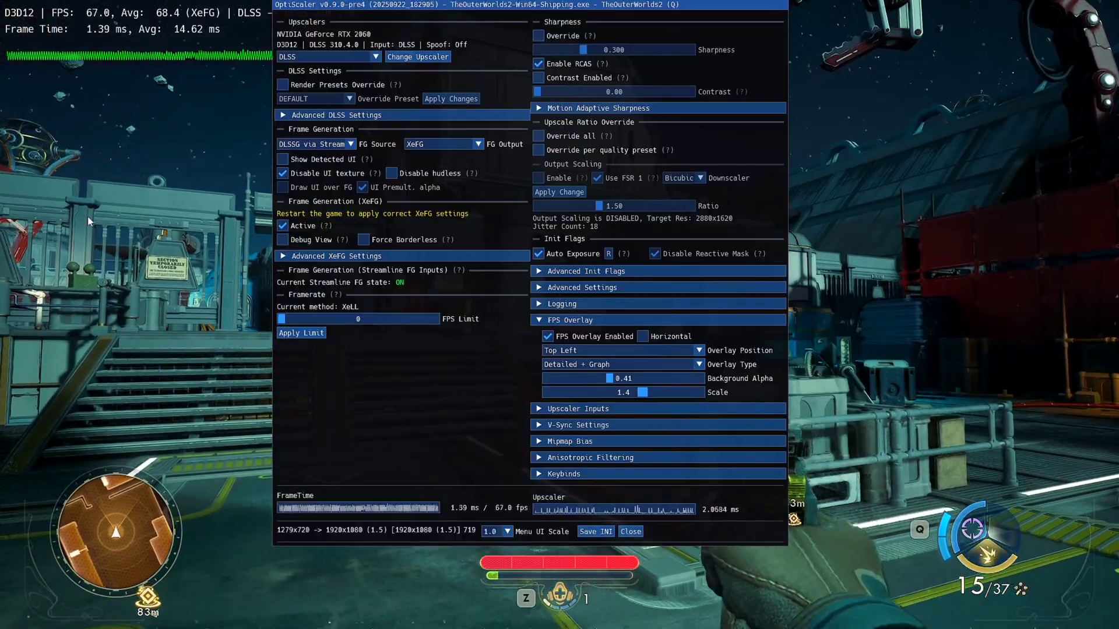
pyautogui.click(320, 85)
pyautogui.click(320, 100)
pyautogui.click(309, 178)
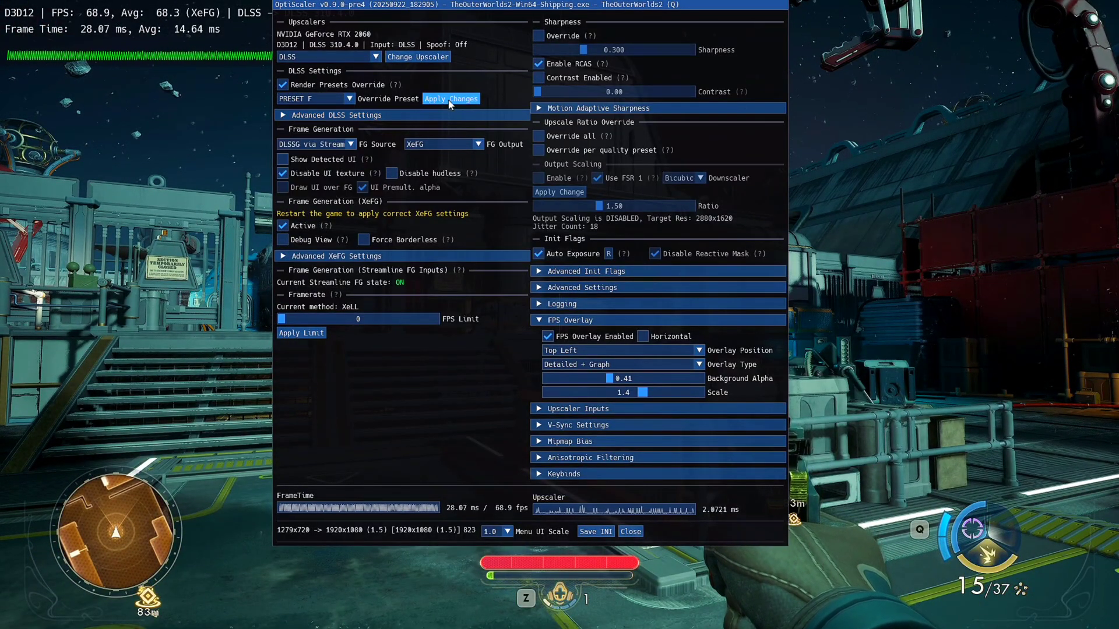
# Step: Apply the render preset change, close the OptiScaler overlay, and walk to Horizon Point Station's entrance
pyautogui.click(451, 104)
pyautogui.press('Insert')
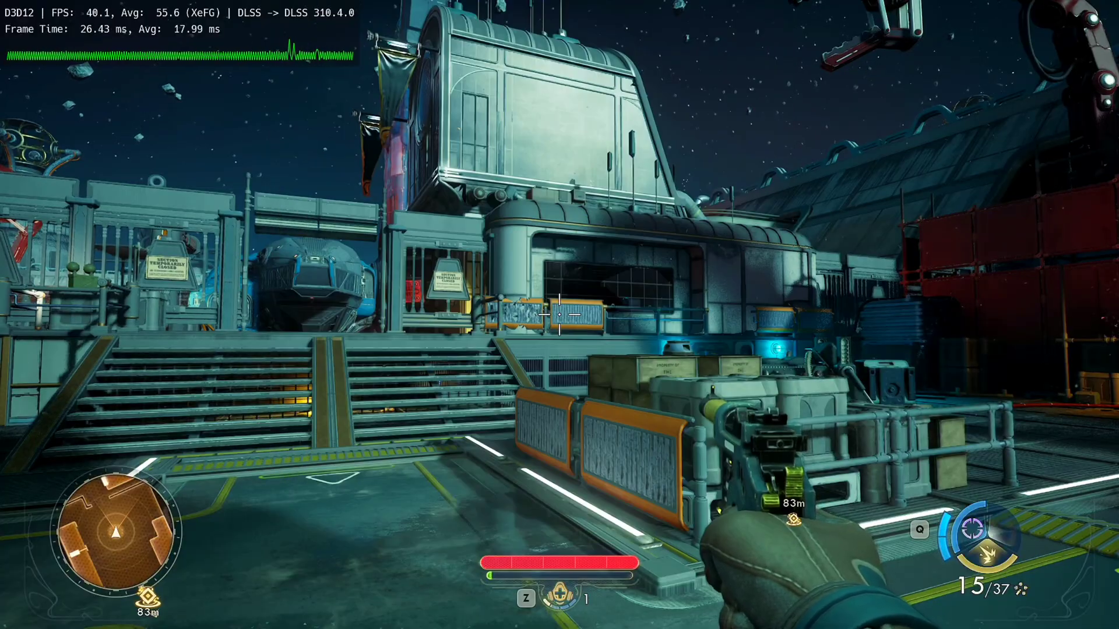
pyautogui.press('w')
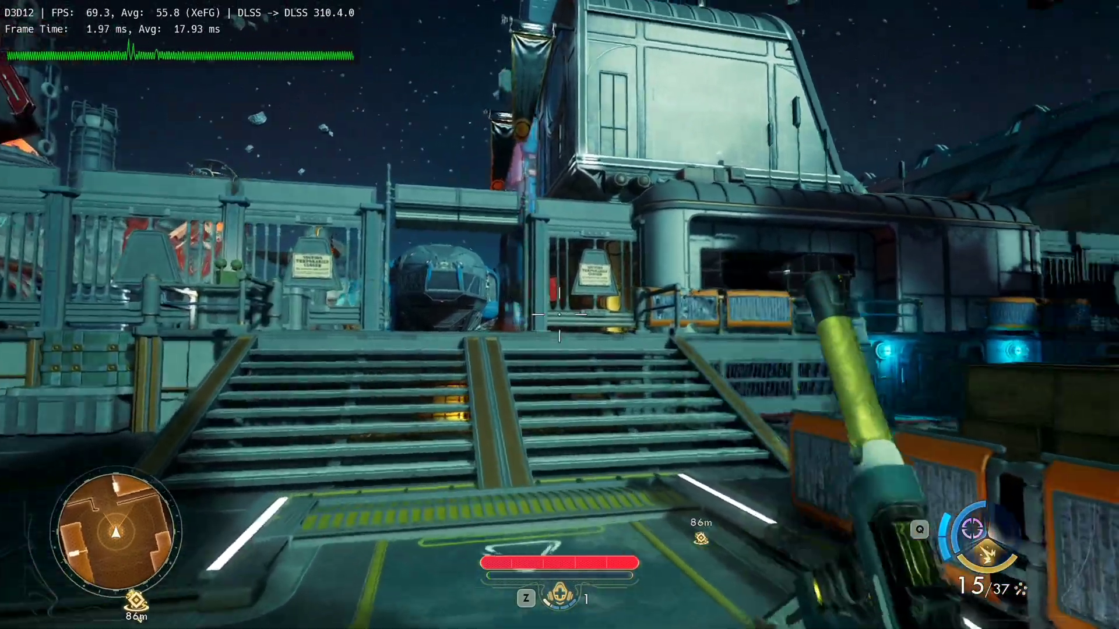
pyautogui.press('w')
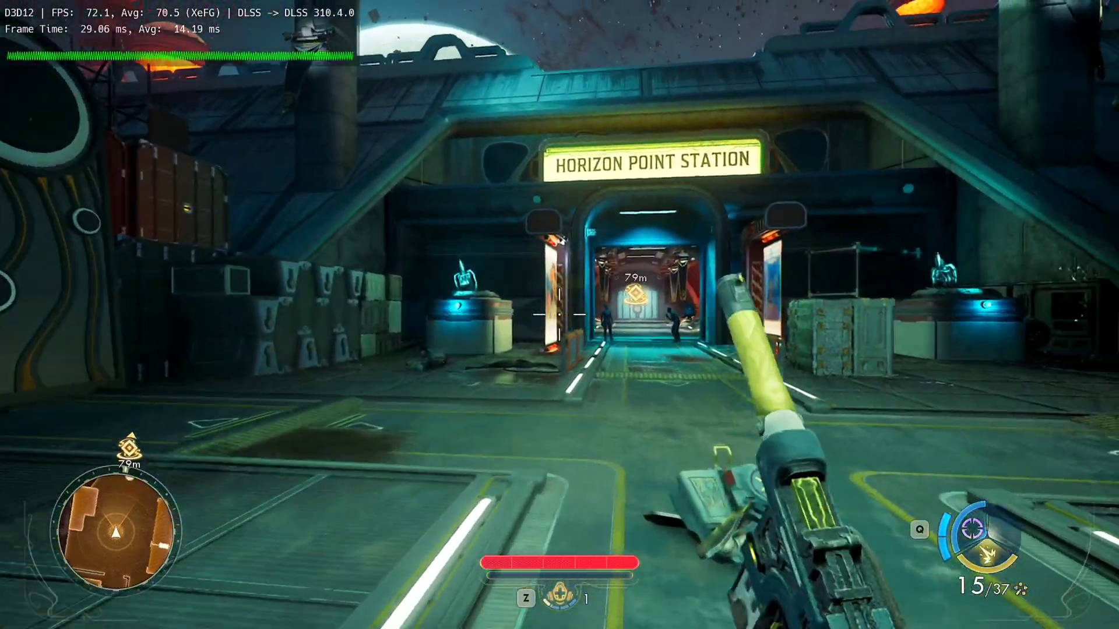
pyautogui.press('w')
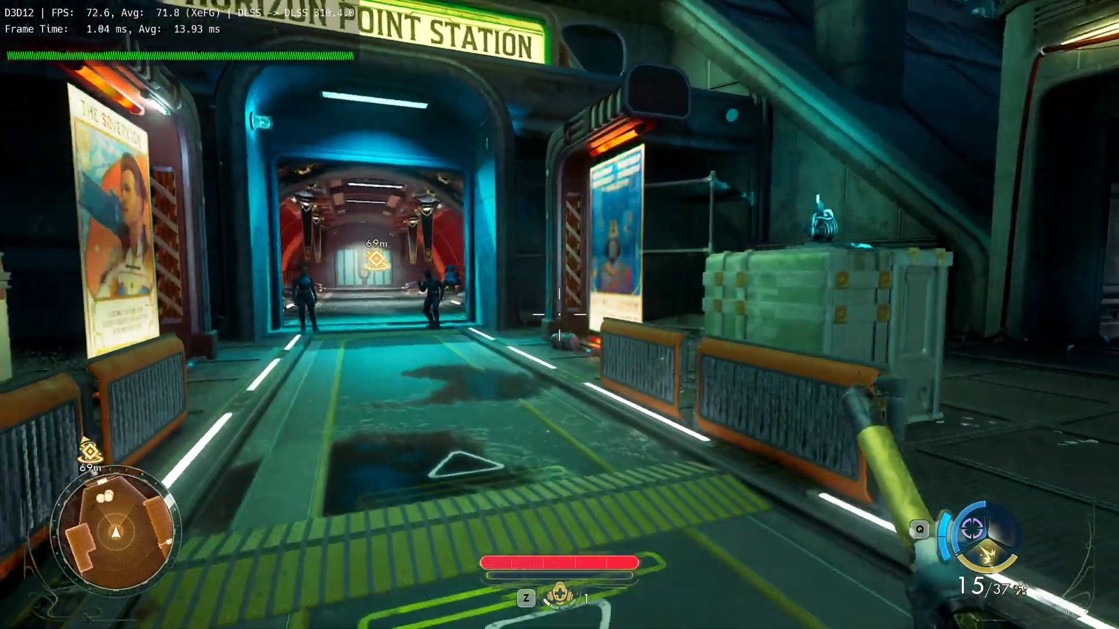
# Step: Walk down the red tunnel and open the round door at its end
pyautogui.press('w')
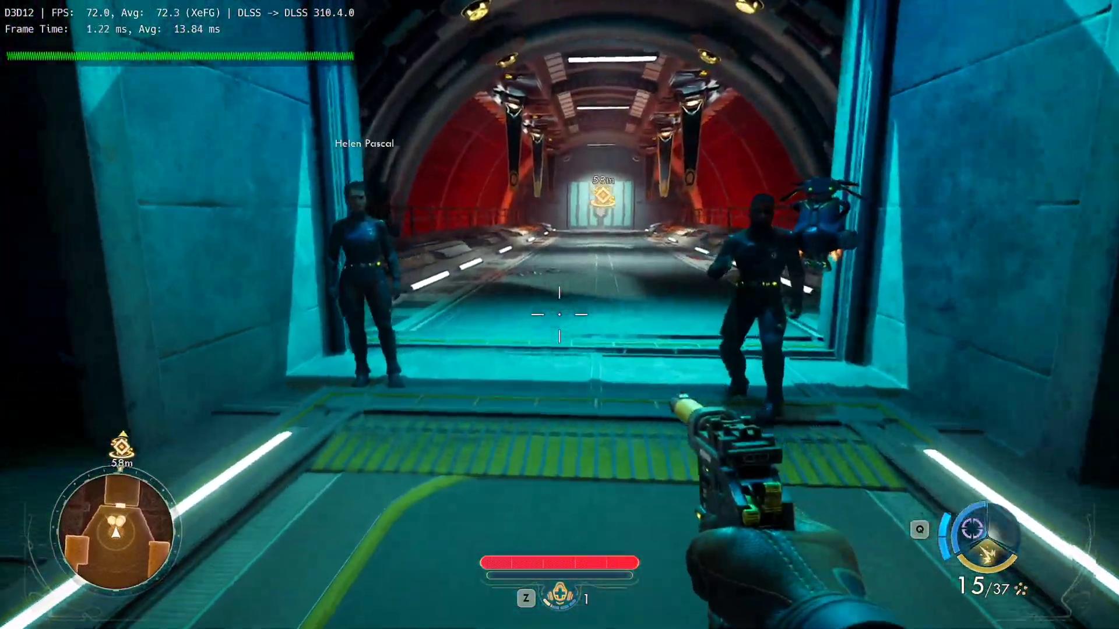
pyautogui.press('w')
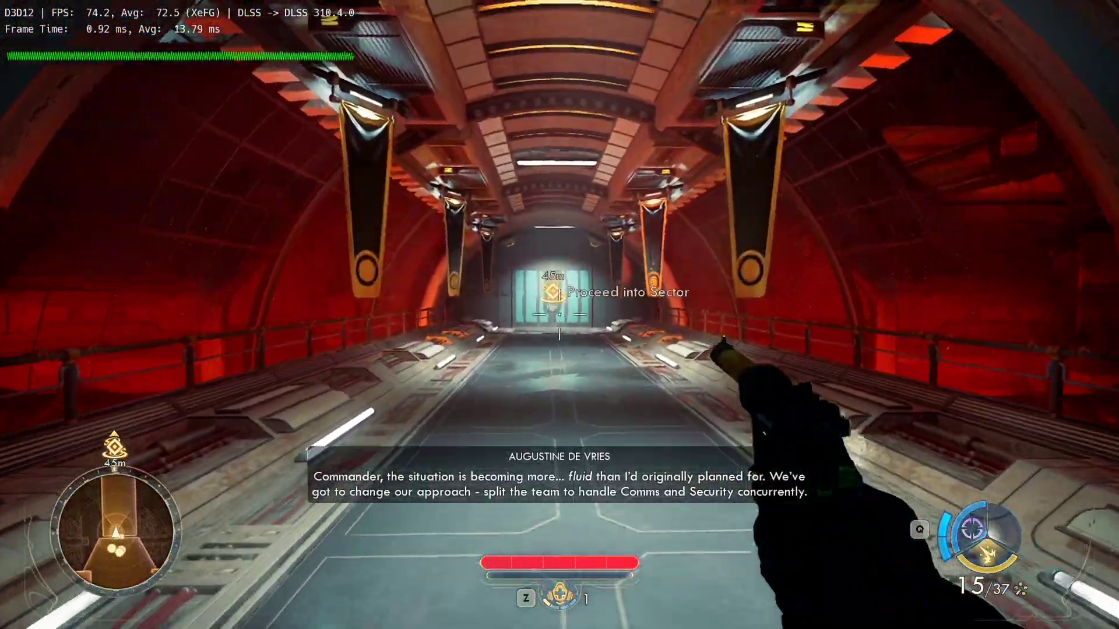
pyautogui.press('w')
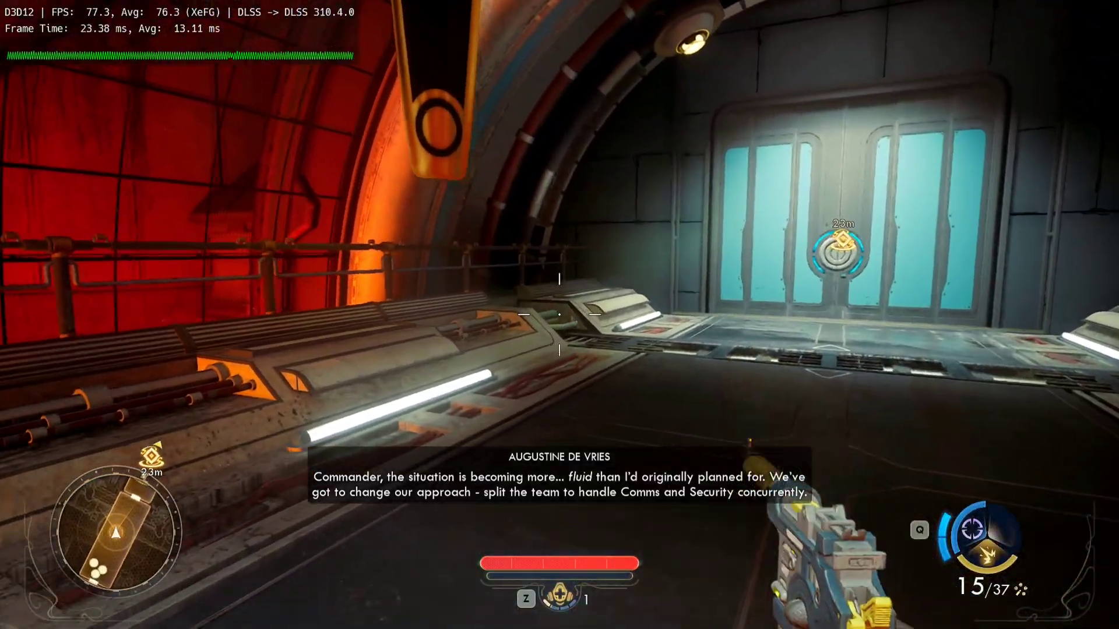
pyautogui.press('w')
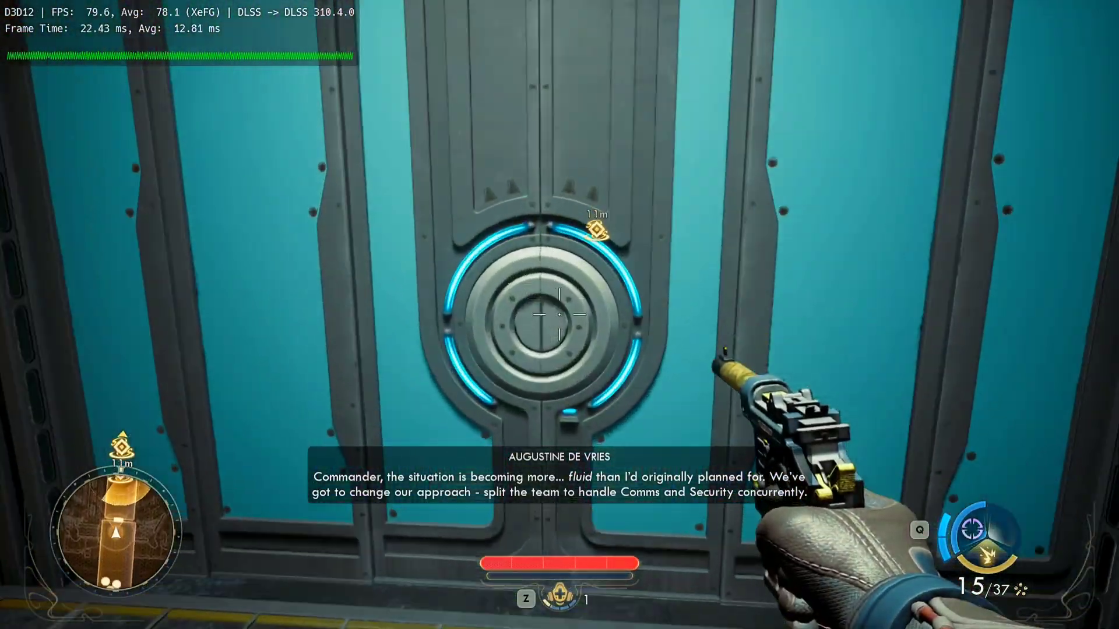
pyautogui.press('e')
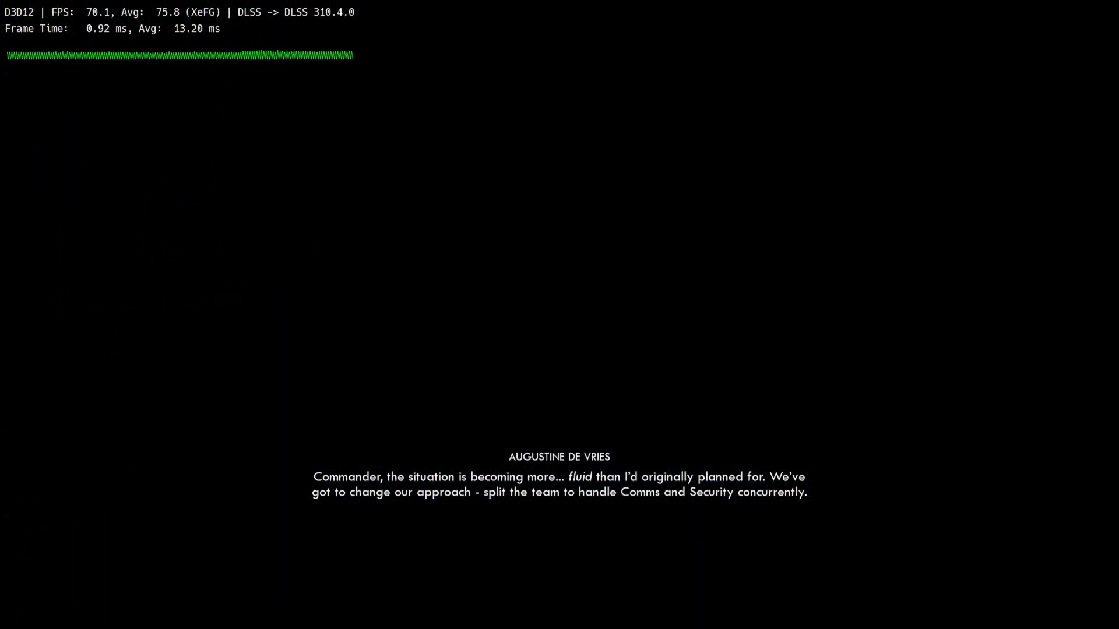